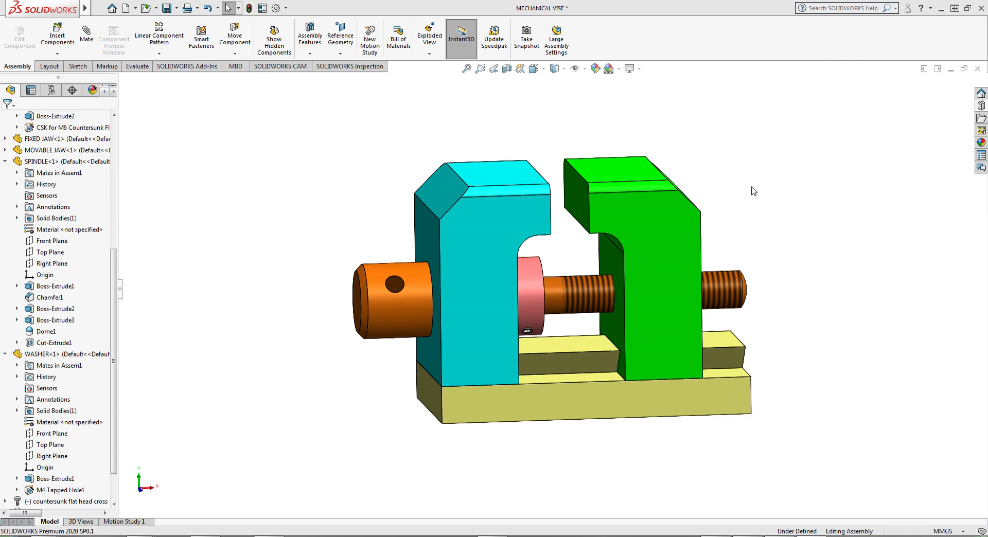
# Step: Cancel a started Mate and show the Design Library's Toolbox Socket Set Screws beside the vise
pyautogui.click(90, 50)
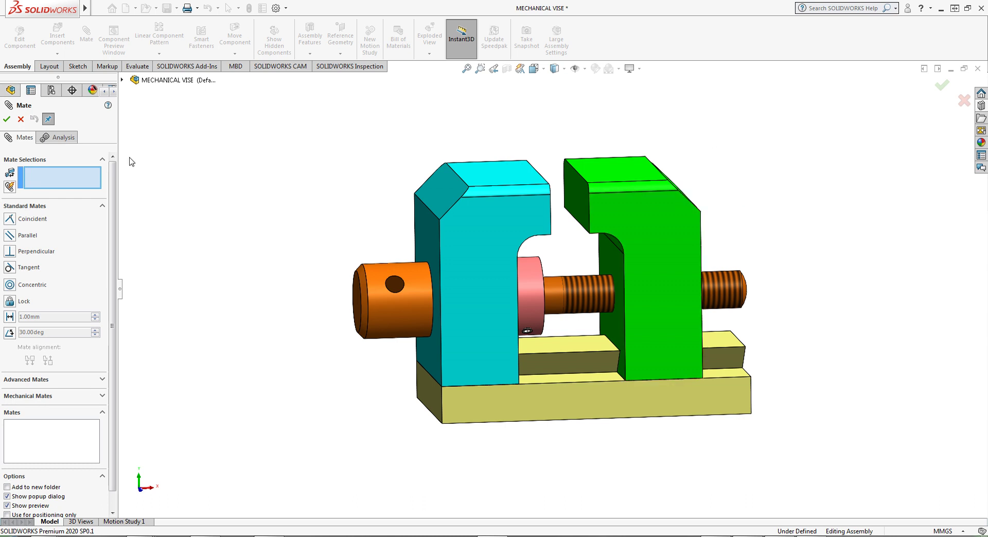
pyautogui.click(8, 120)
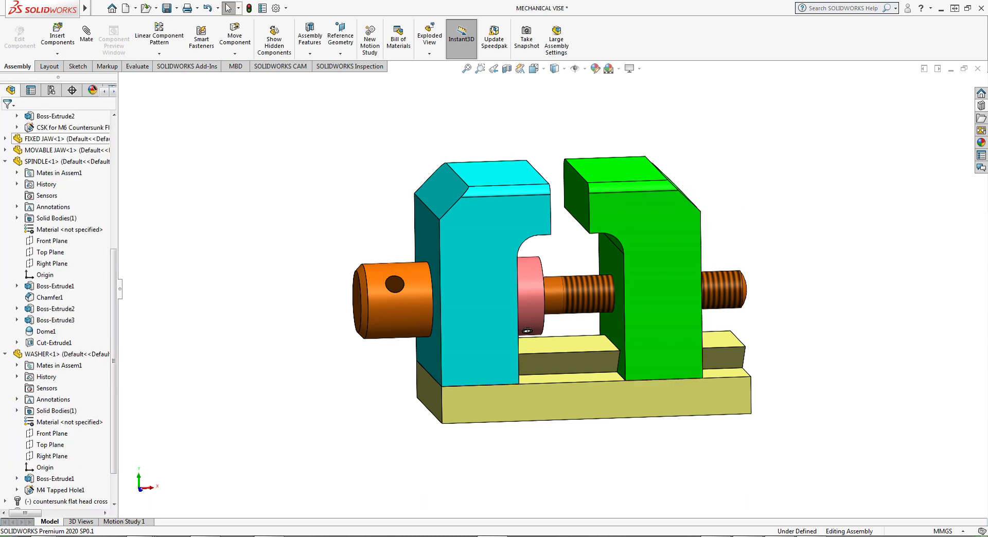
pyautogui.click(981, 107)
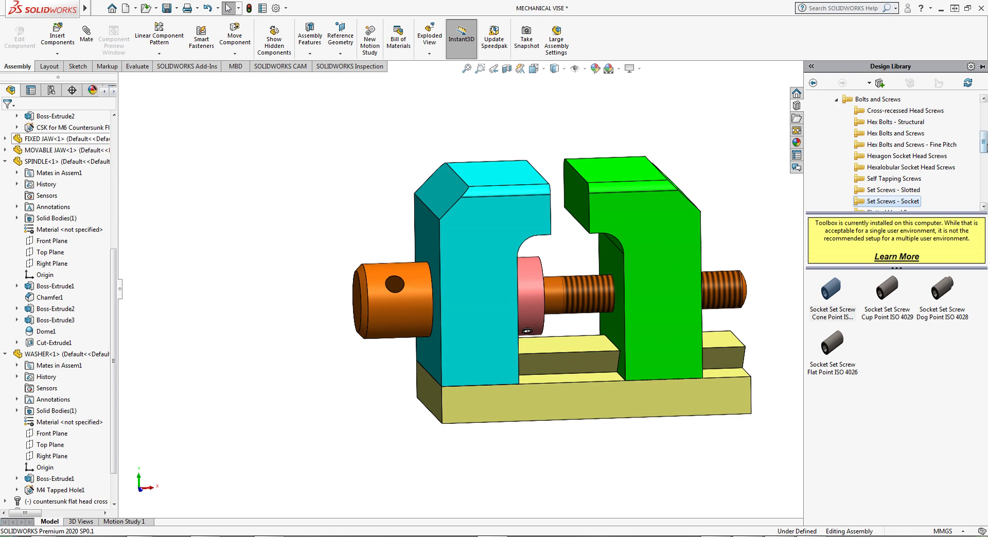
# Step: Browse Toolbox to the ISO standard's part categories, then let the Design Library auto-hide
pyautogui.moveTo(983, 146); pyautogui.dragTo(983, 119)
pyautogui.click(859, 98)
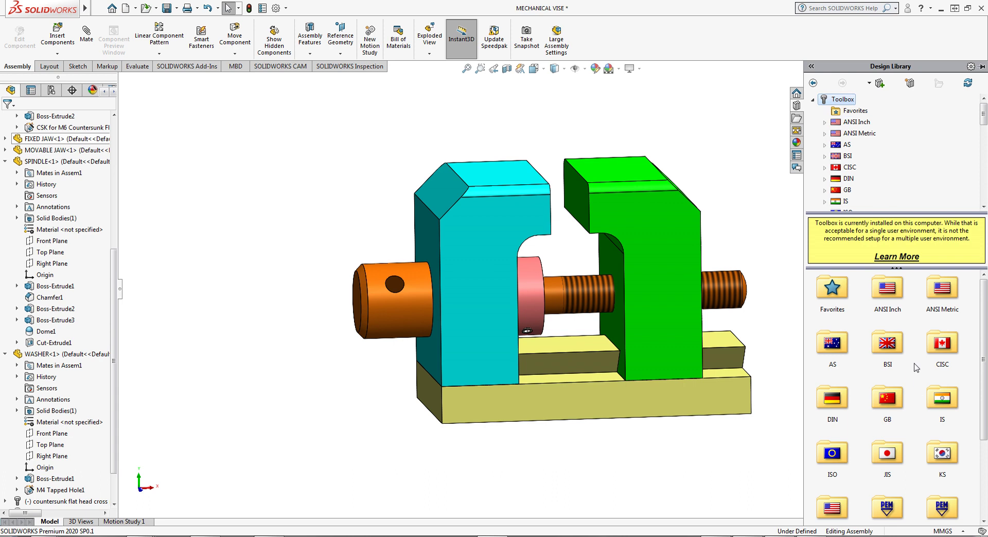
pyautogui.doubleClick(832, 453)
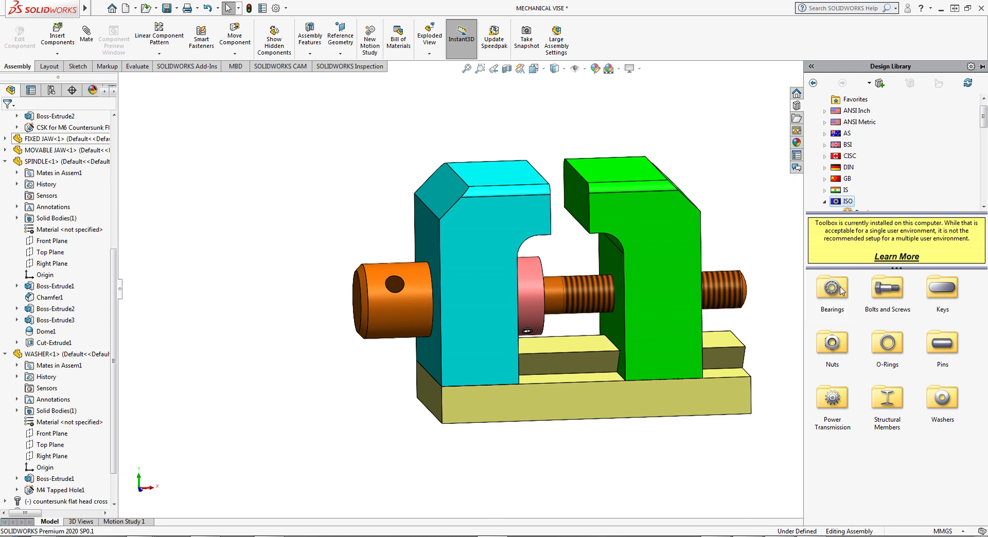
pyautogui.moveTo(671, 323)
pyautogui.mouseDown(button='middle')
pyautogui.moveTo(657, 286)
pyautogui.moveTo(645, 335)
pyautogui.mouseUp(button='middle')
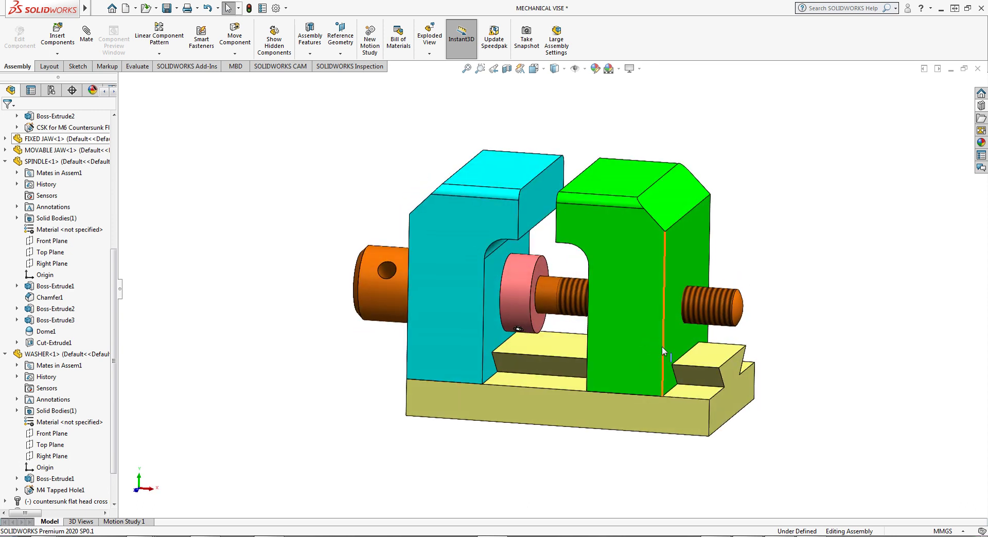
# Step: Drag the movable jaw right, then left along the spindle to confirm it slides
pyautogui.moveTo(634, 257)
pyautogui.mouseDown()
pyautogui.moveTo(650, 265)
pyautogui.moveTo(642, 264)
pyautogui.mouseUp()
pyautogui.press('Escape')
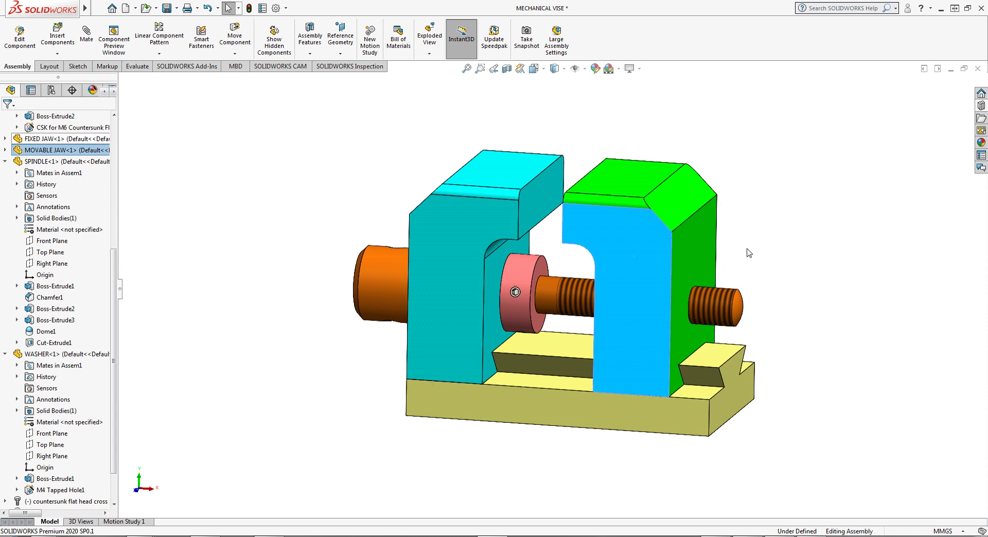
pyautogui.click(762, 246)
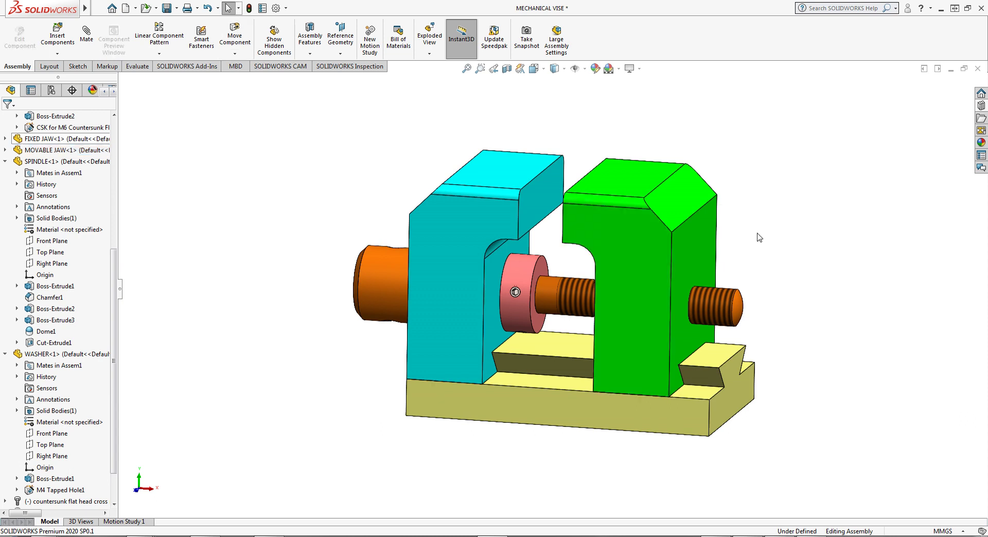
pyautogui.moveTo(639, 261)
pyautogui.mouseDown()
pyautogui.moveTo(620, 259)
pyautogui.moveTo(640, 264)
pyautogui.moveTo(628, 261)
pyautogui.mouseUp()
pyautogui.press('Escape')
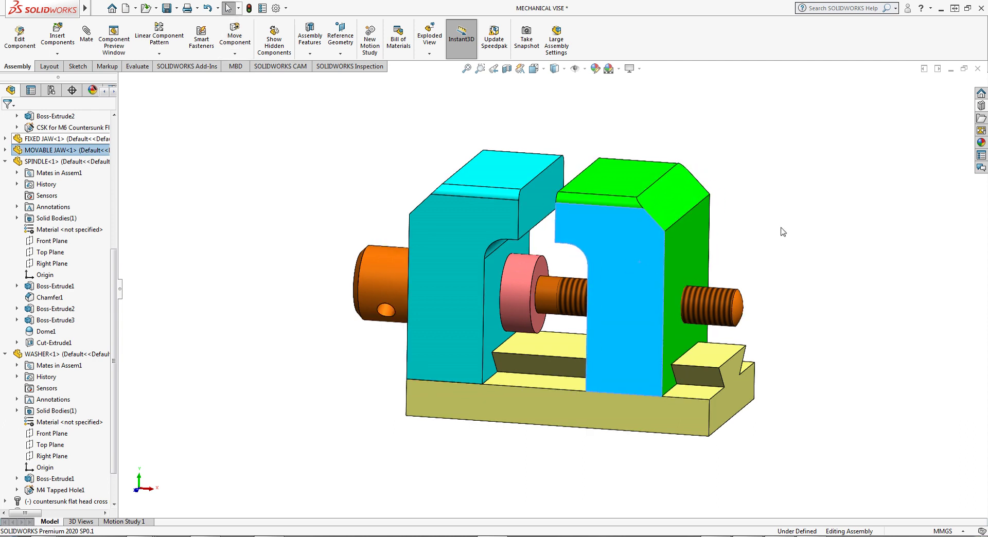
pyautogui.click(783, 231)
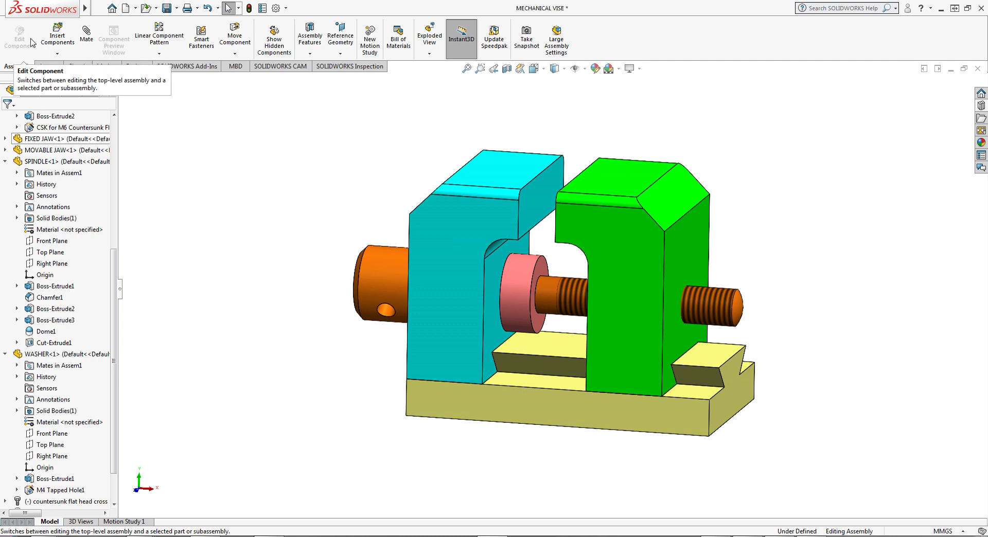
pyautogui.click(451, 49)
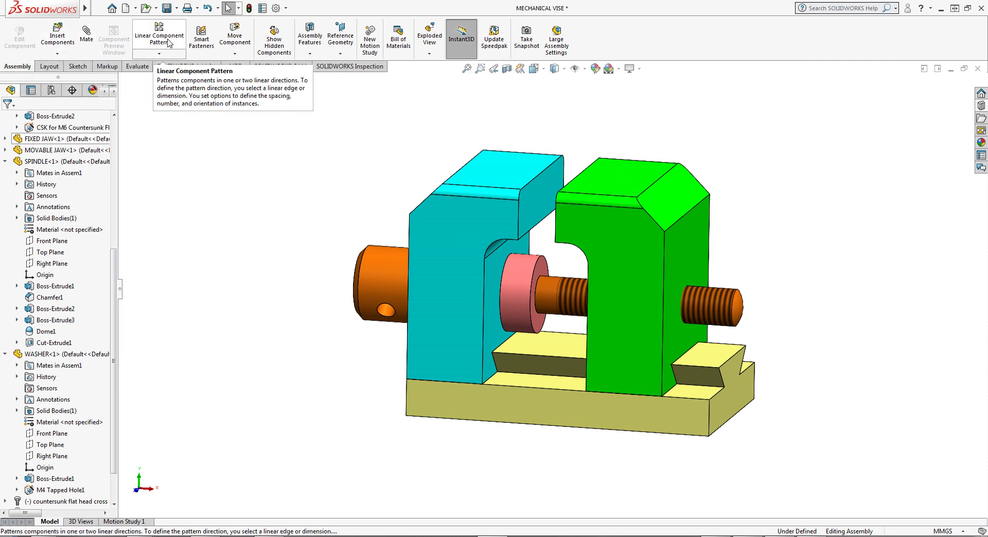
pyautogui.click(204, 45)
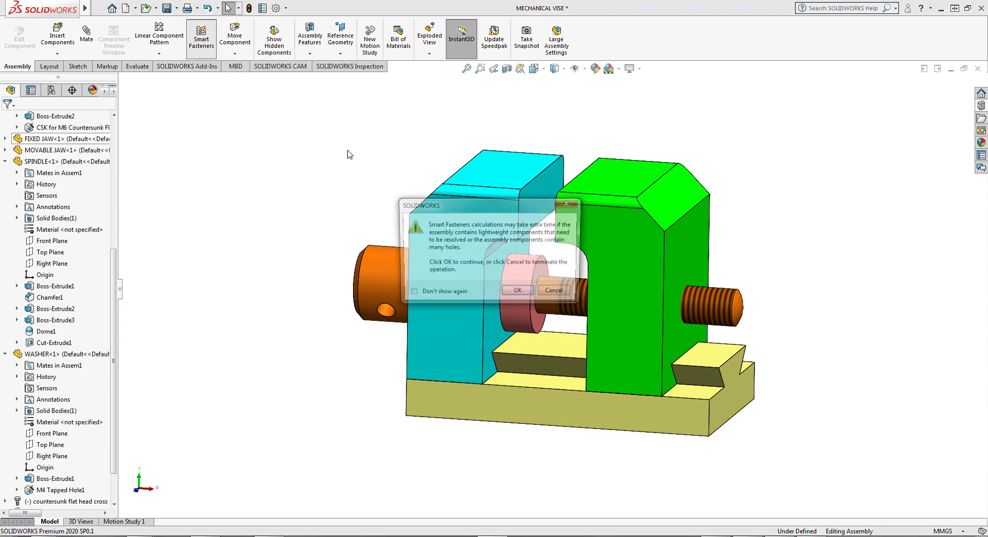
pyautogui.click(515, 291)
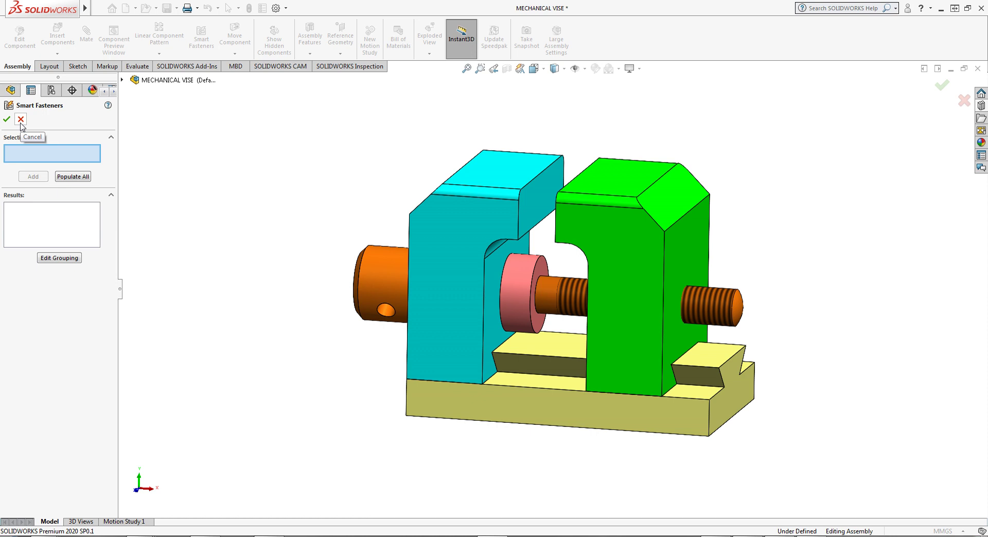
pyautogui.click(21, 122)
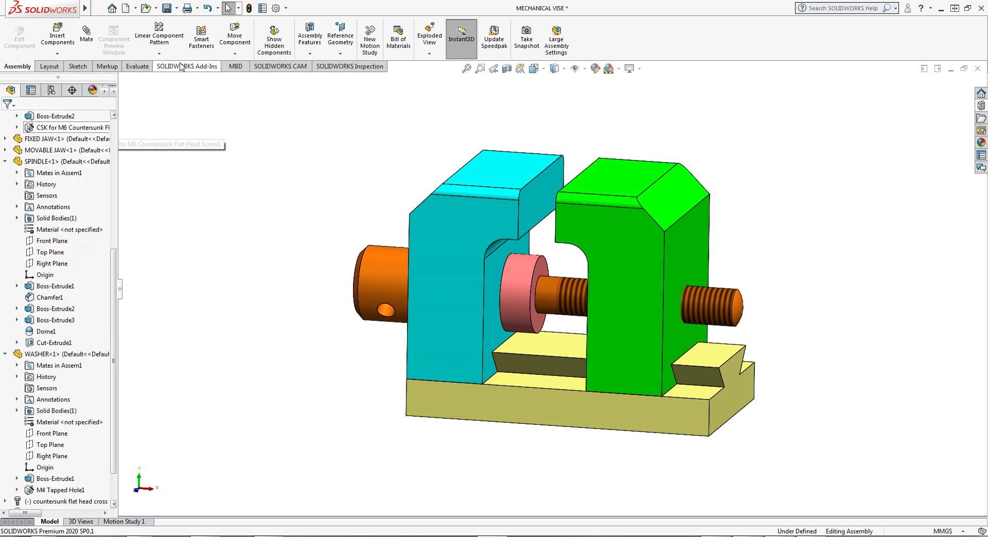
pyautogui.click(235, 54)
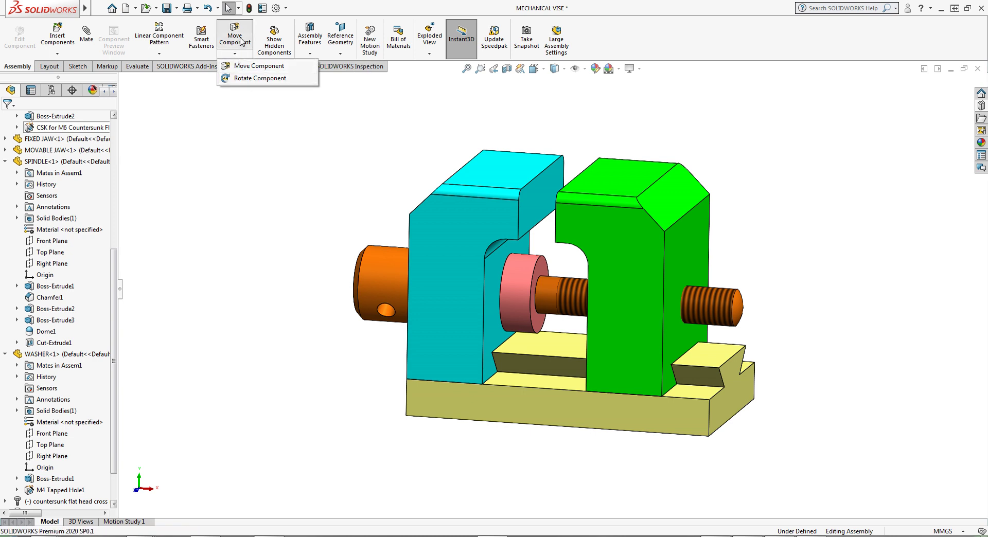
pyautogui.click(281, 165)
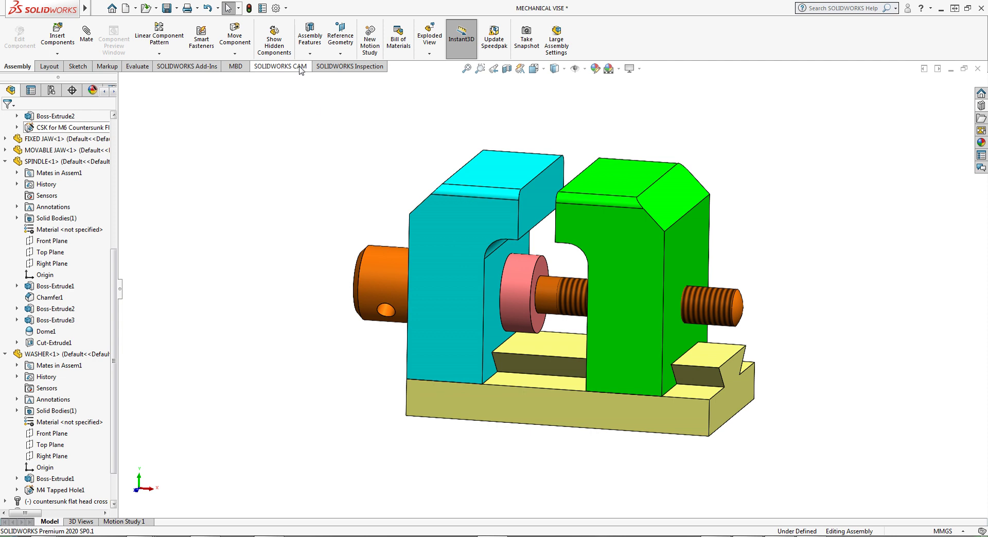
pyautogui.click(613, 236)
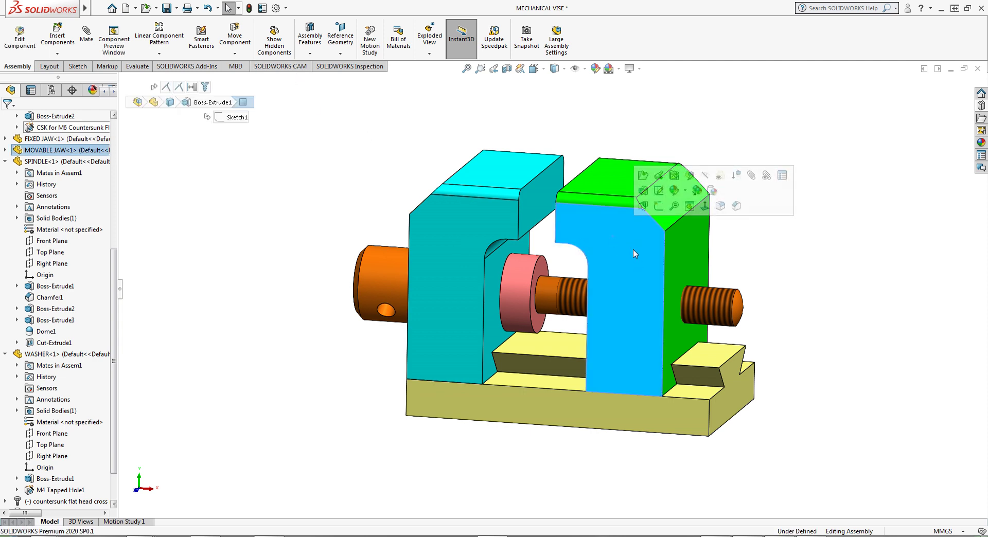
pyautogui.click(704, 177)
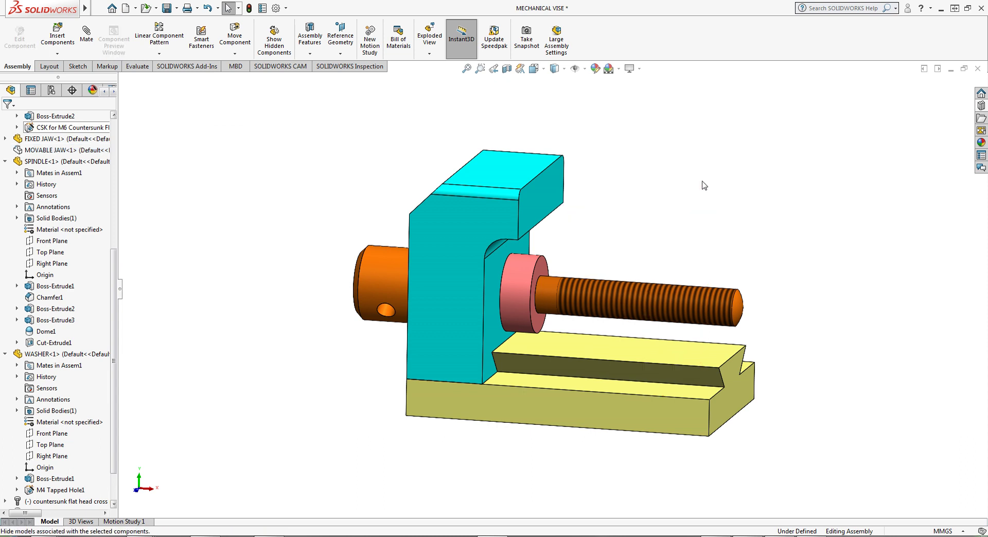
pyautogui.click(39, 150)
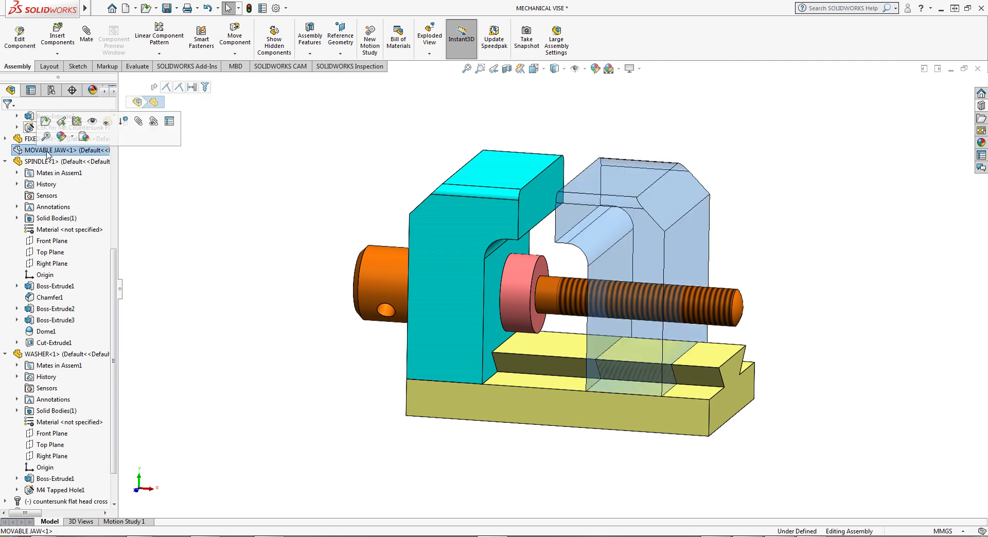
pyautogui.click(93, 122)
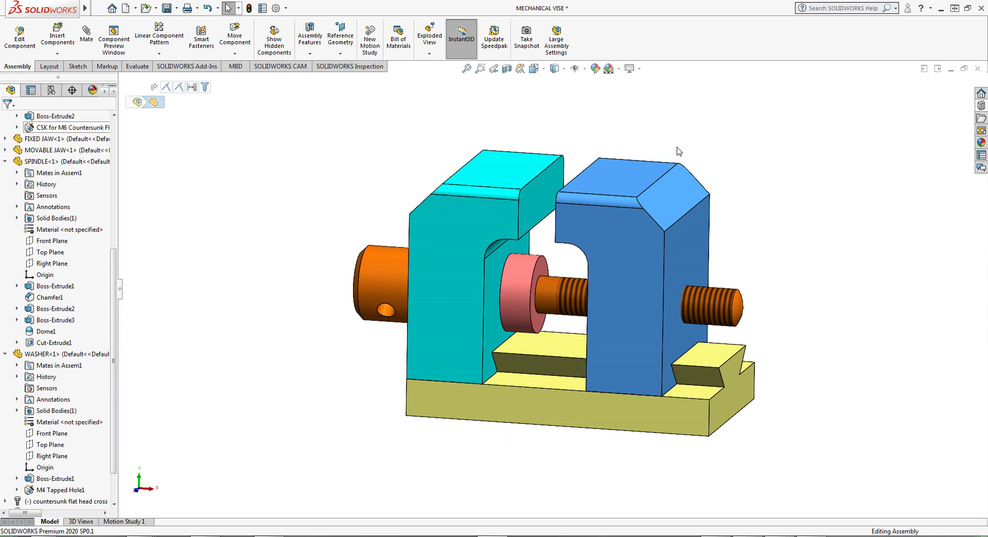
pyautogui.click(452, 317)
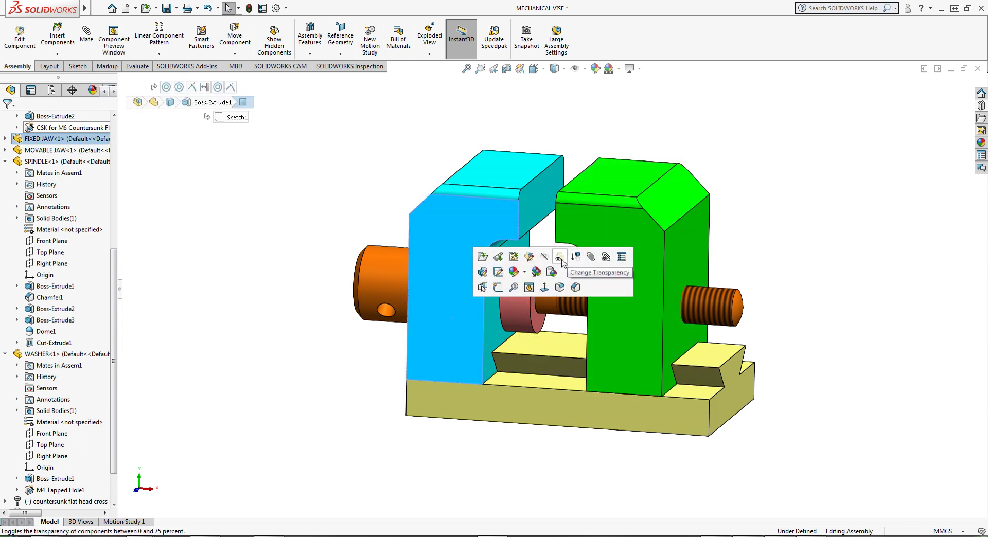
pyautogui.click(559, 257)
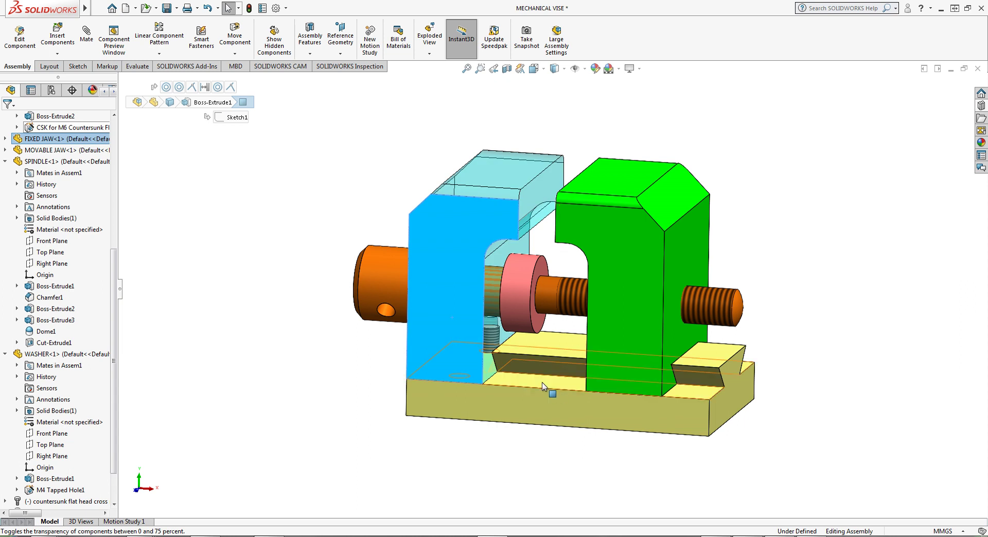
pyautogui.click(341, 379)
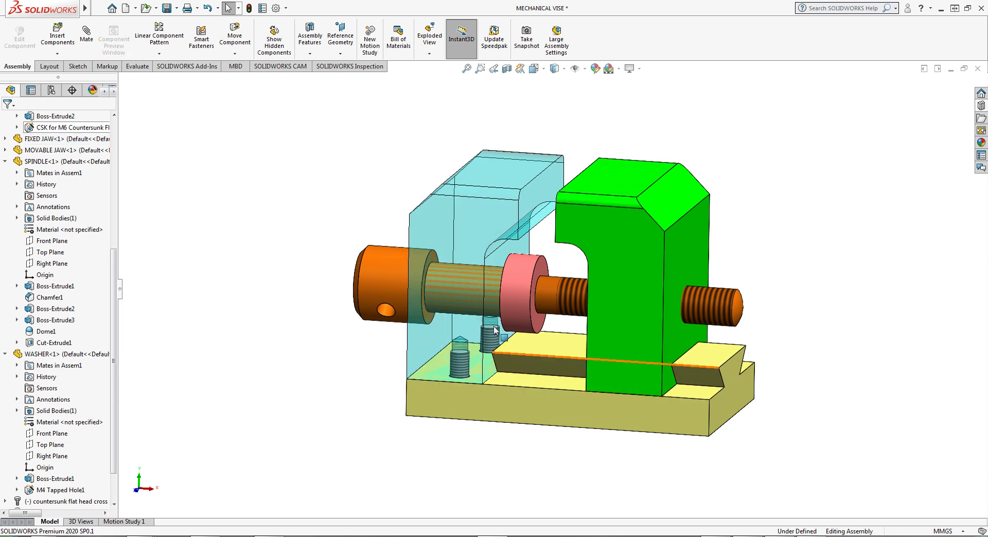
pyautogui.click(495, 227)
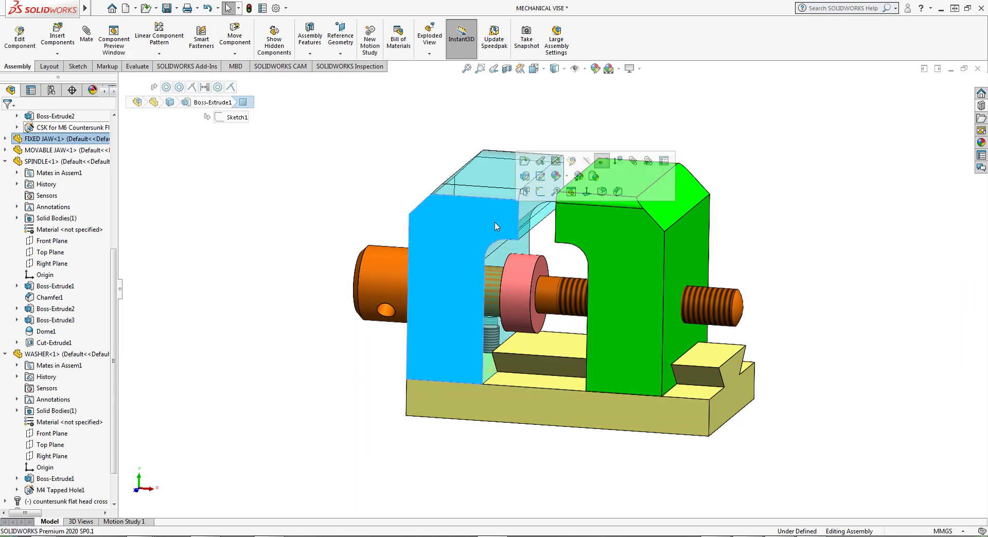
pyautogui.click(600, 163)
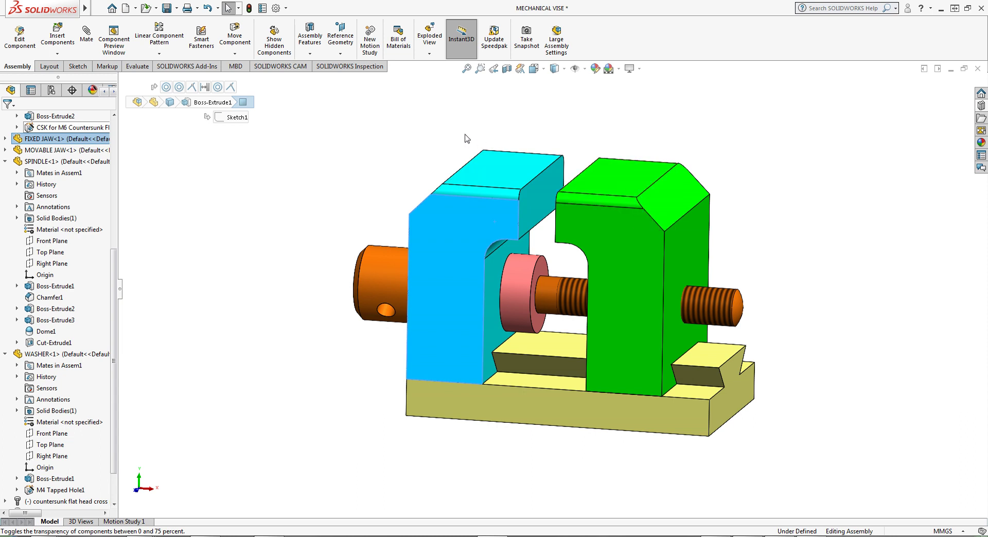
pyautogui.click(411, 140)
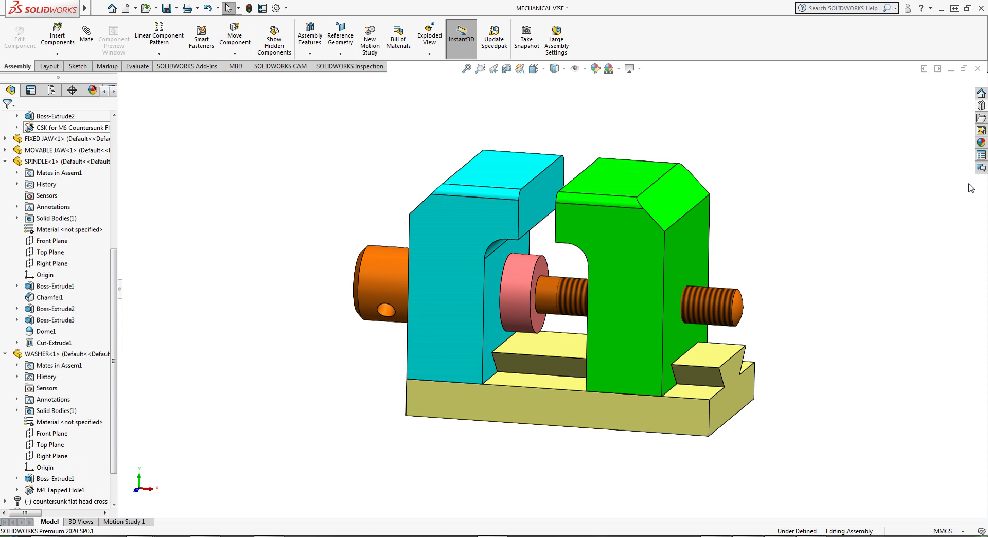
# Step: Open Toolbox ISO Bolts and Screws > Cross-recessed Head Screws, showing CTSK Flat ISO 7046-1
pyautogui.click(980, 106)
pyautogui.doubleClick(888, 296)
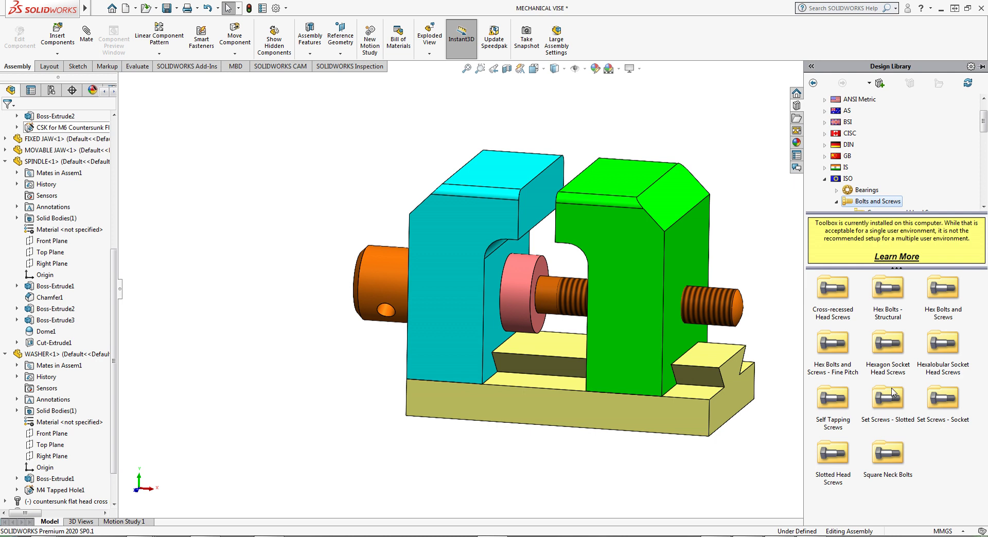
pyautogui.click(833, 296)
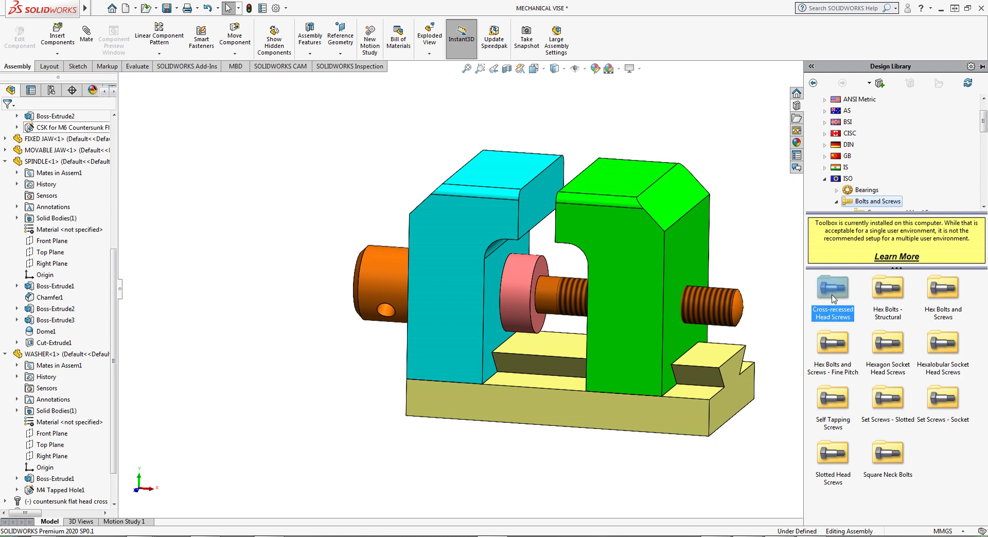
pyautogui.doubleClick(833, 296)
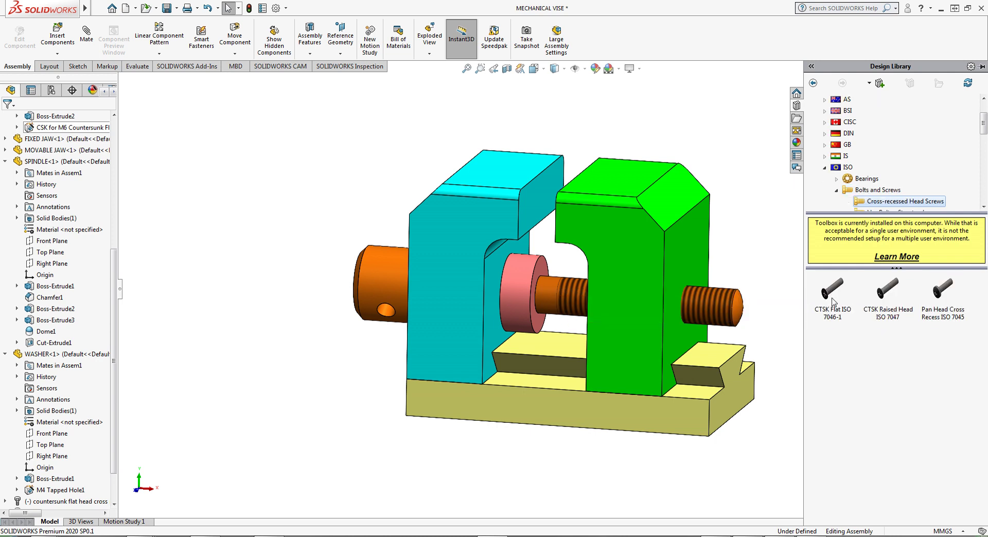
pyautogui.moveTo(832, 299)
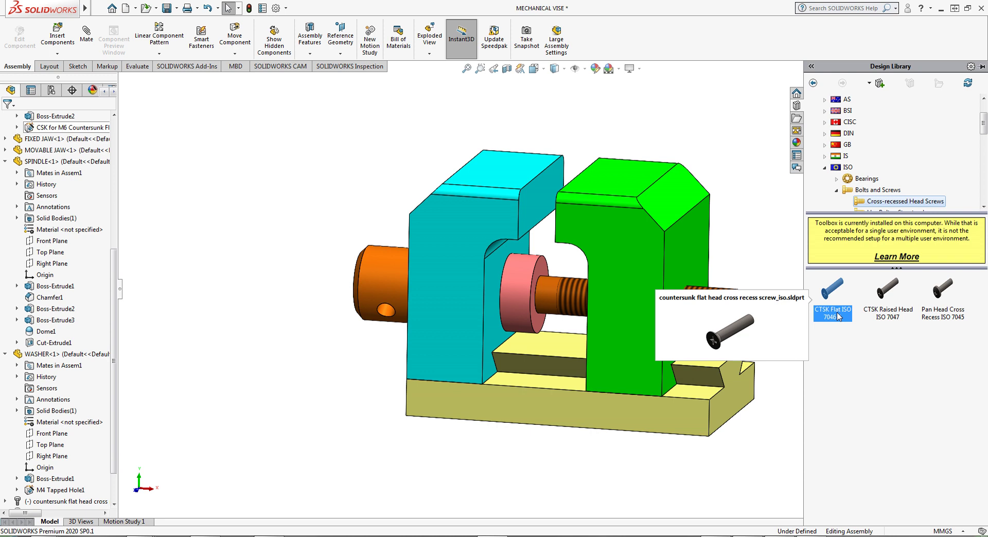
pyautogui.moveTo(836, 316); pyautogui.dragTo(301, 273)
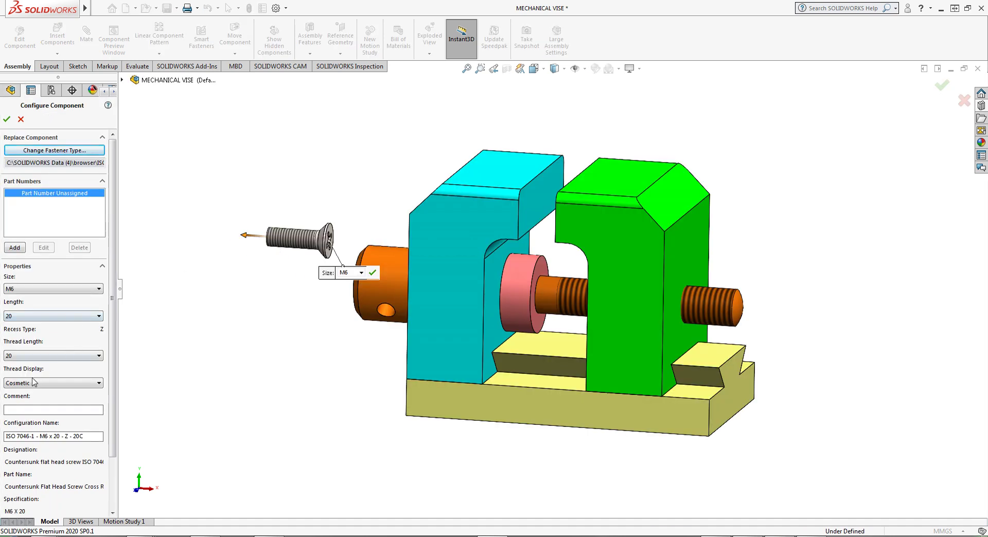
pyautogui.click(32, 385)
pyautogui.click(34, 405)
pyautogui.scroll(-2, 278, 242)
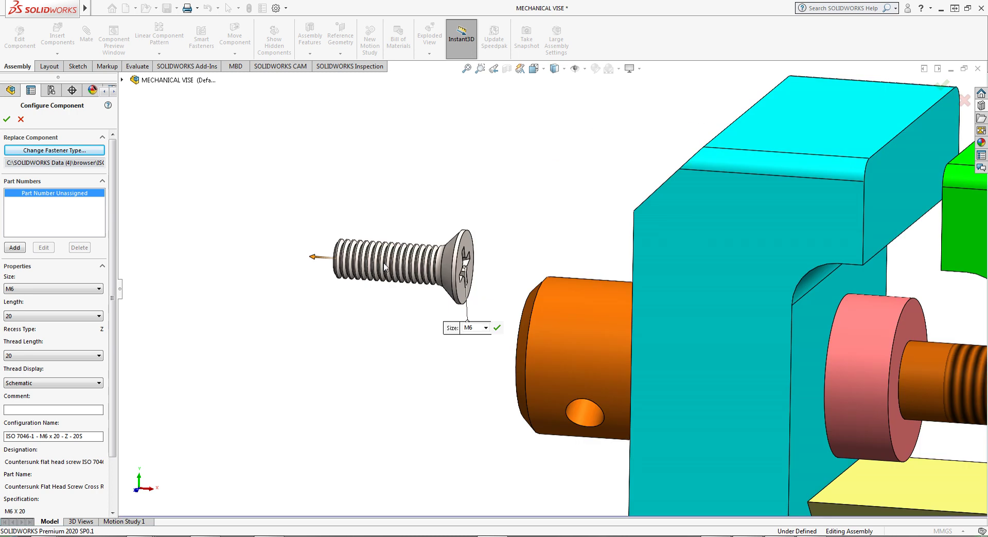
pyautogui.scroll(-2, 278, 241)
pyautogui.scroll(-1, 278, 242)
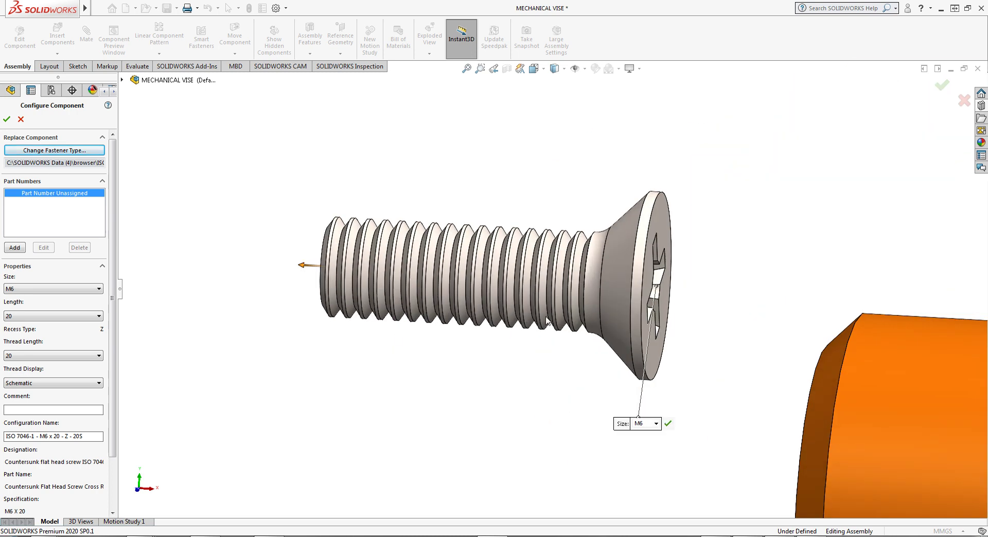
pyautogui.moveTo(349, 304)
pyautogui.mouseDown(button='middle')
pyautogui.moveTo(396, 307)
pyautogui.moveTo(465, 359)
pyautogui.moveTo(439, 412)
pyautogui.moveTo(488, 442)
pyautogui.moveTo(570, 449)
pyautogui.moveTo(586, 379)
pyautogui.moveTo(611, 369)
pyautogui.mouseUp(button='middle')
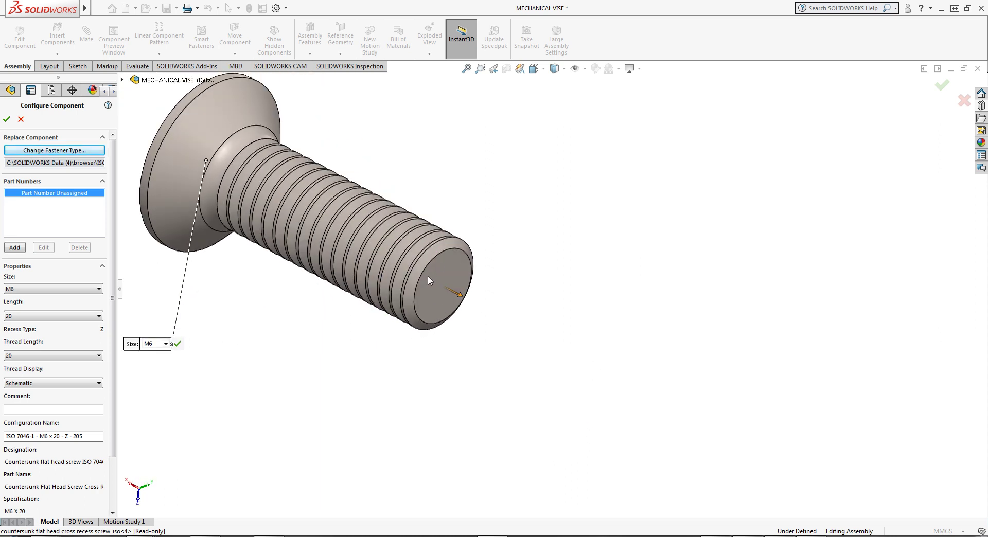
pyautogui.moveTo(361, 295); pyautogui.dragTo(367, 340, button='middle')
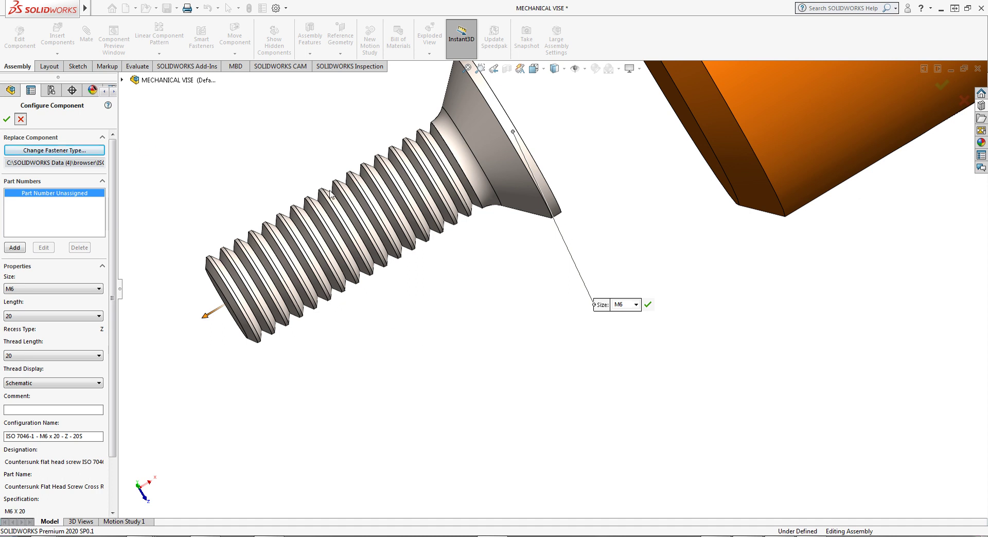
pyautogui.click(21, 119)
pyautogui.scroll(8, 397, 265)
pyautogui.scroll(4, 399, 266)
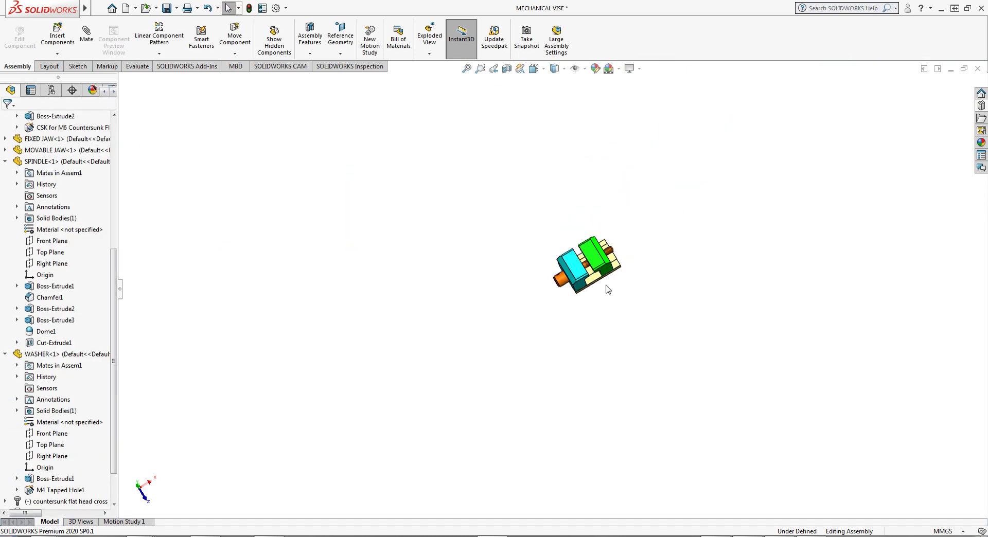
# Step: Zoom the whole vise to fit and set the Isometric view orientation
pyautogui.moveTo(583, 399)
pyautogui.mouseDown(button='middle')
pyautogui.moveTo(486, 291)
pyautogui.moveTo(498, 306)
pyautogui.mouseUp(button='middle')
pyautogui.scroll(-5, 489, 302)
pyautogui.scroll(-3, 492, 302)
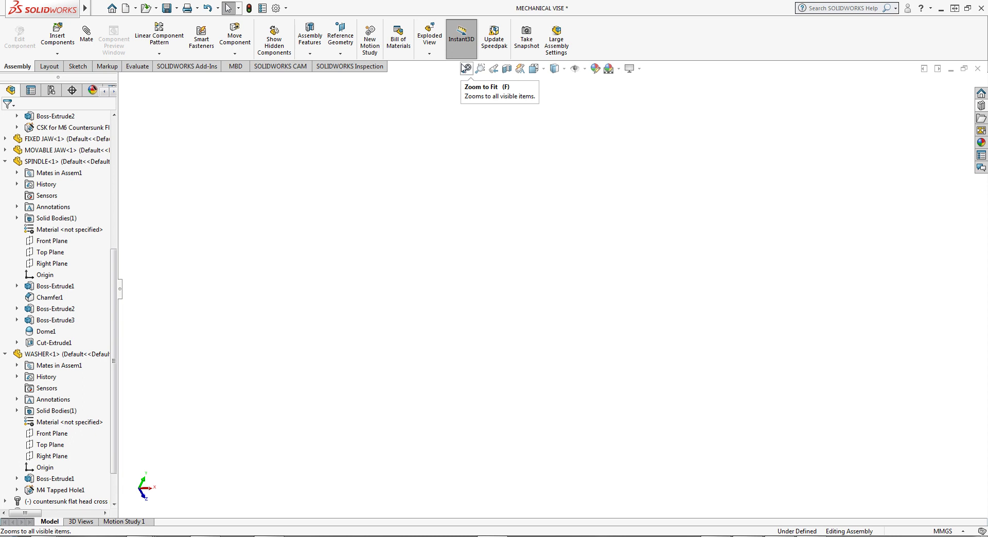
pyautogui.click(466, 69)
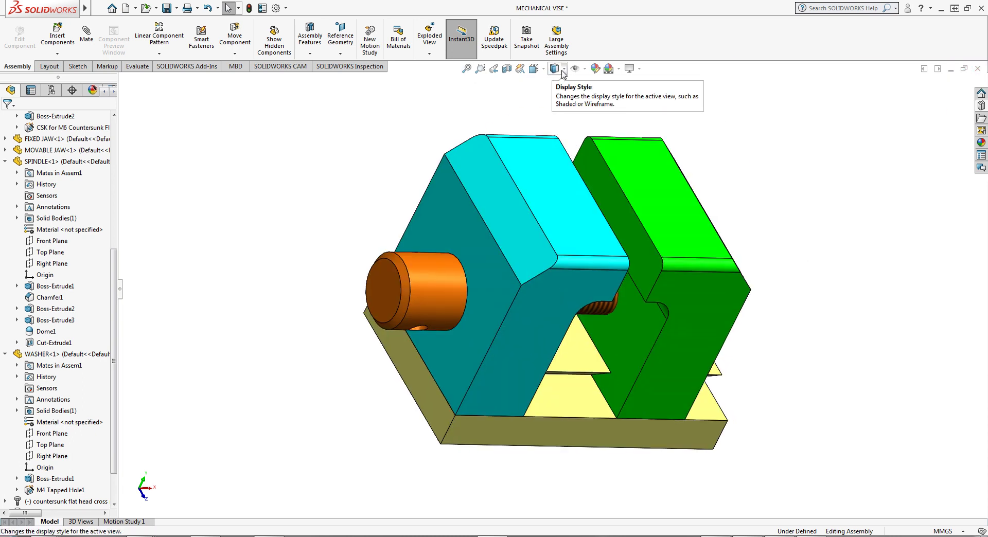
pyautogui.click(534, 69)
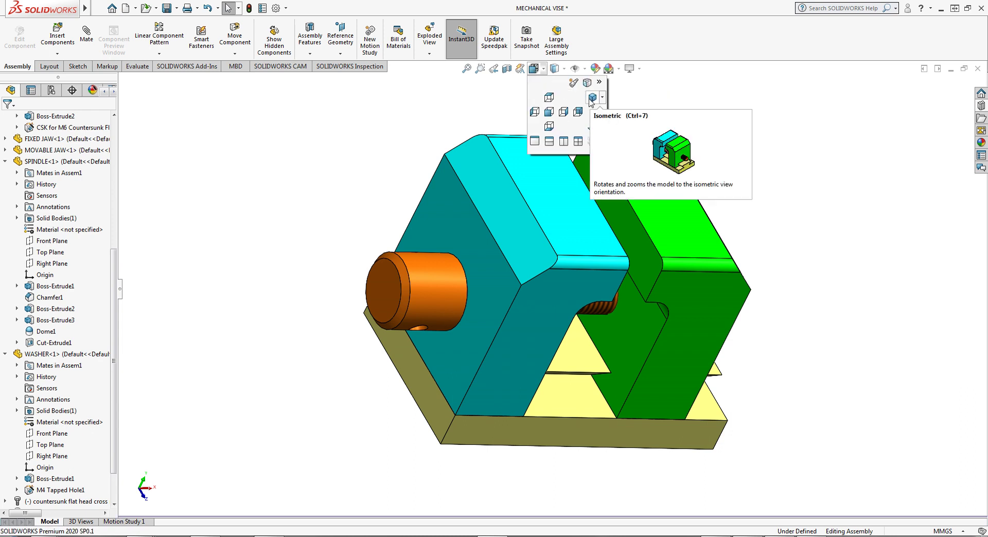
pyautogui.click(592, 98)
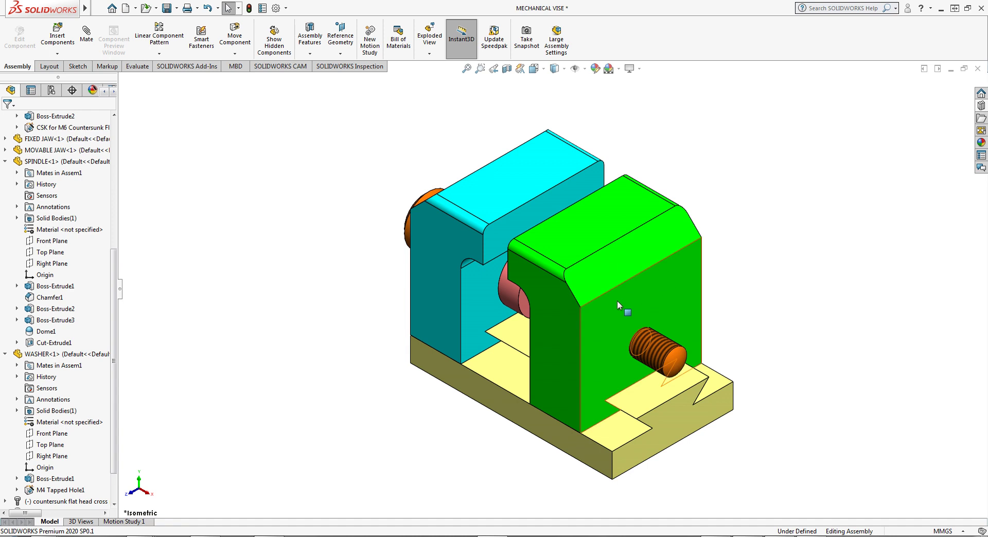
# Step: Orbit the vise to a frontal angle, then switch to the McMaster-Carr browser window
pyautogui.moveTo(618, 303)
pyautogui.mouseDown(button='middle')
pyautogui.moveTo(621, 330)
pyautogui.moveTo(561, 335)
pyautogui.mouseUp(button='middle')
pyautogui.moveTo(606, 408)
pyautogui.mouseDown(button='middle')
pyautogui.moveTo(574, 368)
pyautogui.moveTo(515, 412)
pyautogui.mouseUp(button='middle')
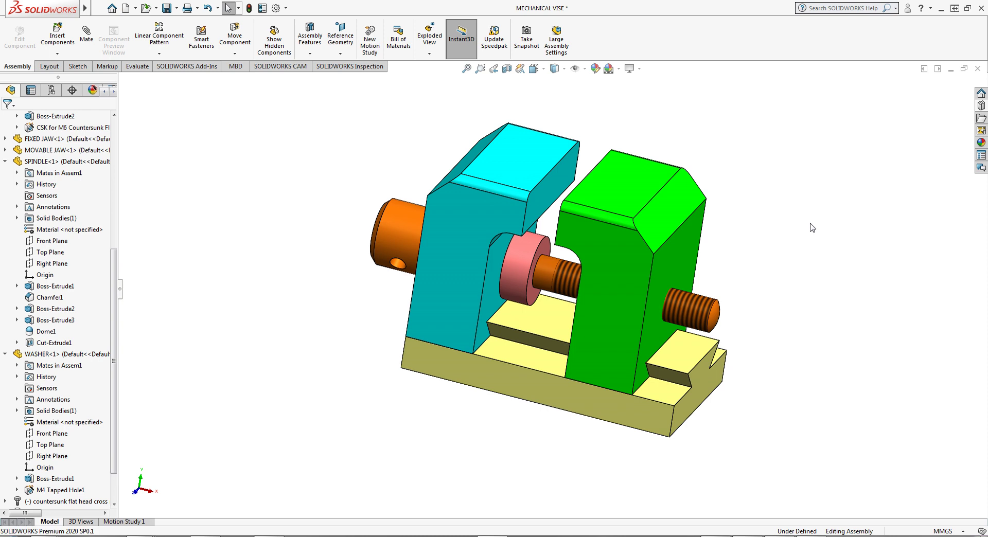
pyautogui.moveTo(766, 311); pyautogui.dragTo(763, 269, button='middle')
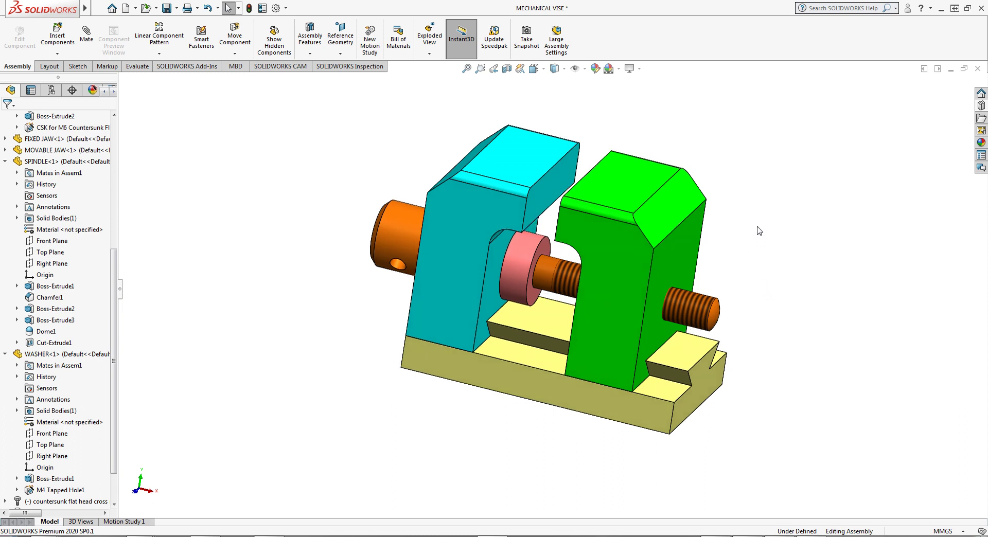
pyautogui.moveTo(768, 310)
pyautogui.mouseDown(button='middle')
pyautogui.moveTo(735, 232)
pyautogui.moveTo(782, 263)
pyautogui.moveTo(663, 256)
pyautogui.mouseUp(button='middle')
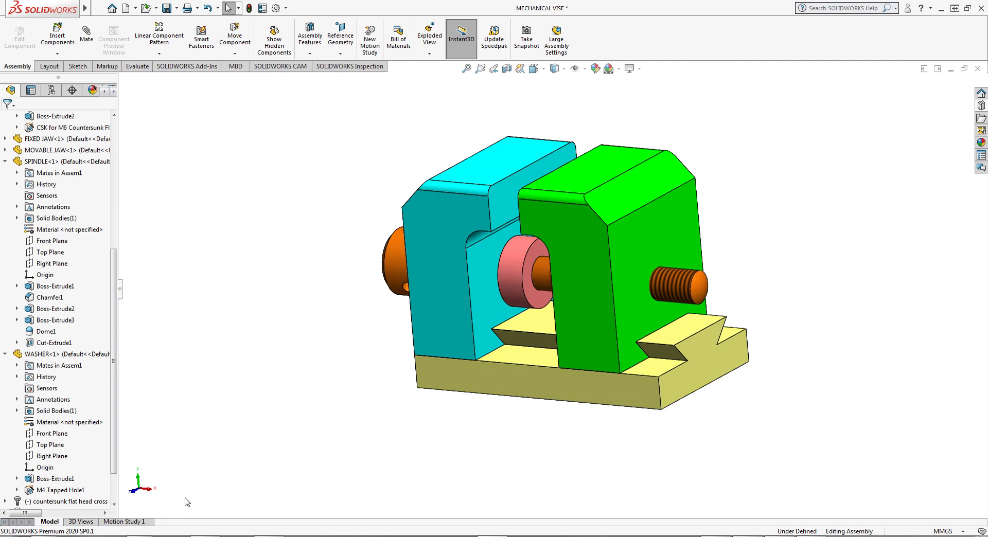
pyautogui.hotkey('alt', 'Tab')
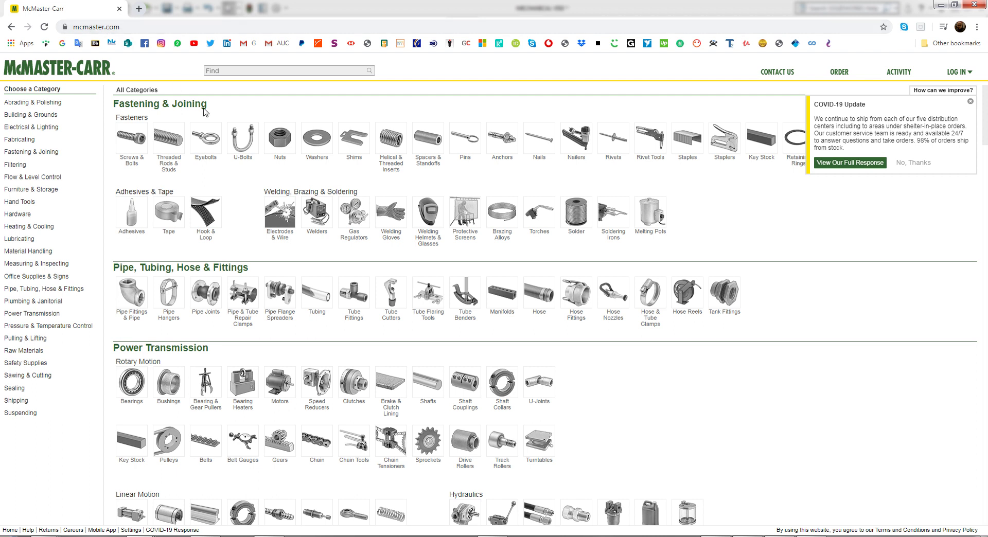
# Step: Scroll through the McMaster-Carr category listing and close the COVID-19 Update popup
pyautogui.scroll(-3, 439, 285)
pyautogui.scroll(-4, 439, 291)
pyautogui.scroll(-7, 437, 298)
pyautogui.scroll(-7, 436, 306)
pyautogui.scroll(-7, 435, 310)
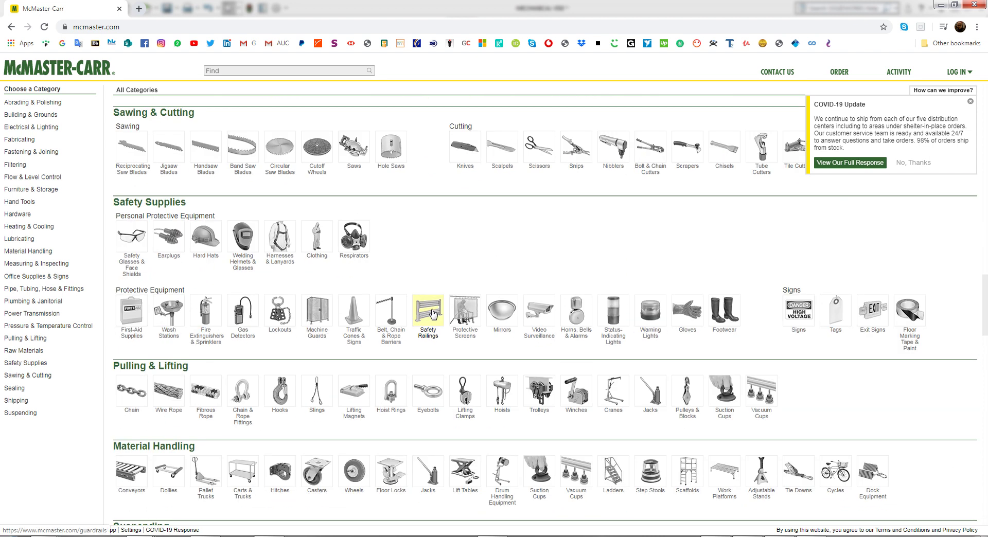
pyautogui.scroll(-7, 435, 311)
pyautogui.scroll(-7, 434, 311)
pyautogui.scroll(-7, 434, 312)
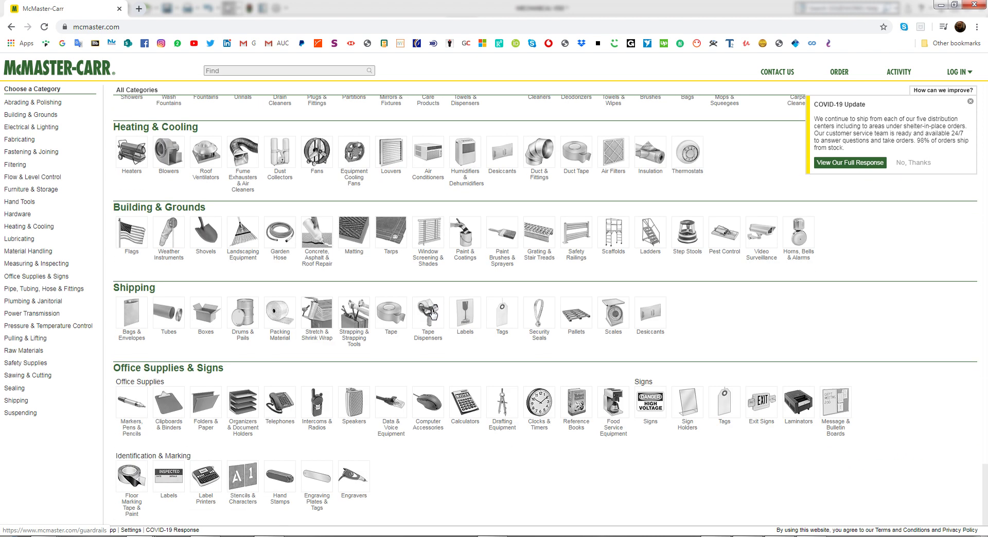
pyautogui.scroll(3, 431, 319)
pyautogui.scroll(7, 414, 342)
pyautogui.scroll(7, 399, 365)
pyautogui.scroll(3, 395, 371)
pyautogui.scroll(7, 395, 372)
pyautogui.scroll(7, 395, 372)
pyautogui.scroll(4, 395, 371)
pyautogui.scroll(8, 395, 372)
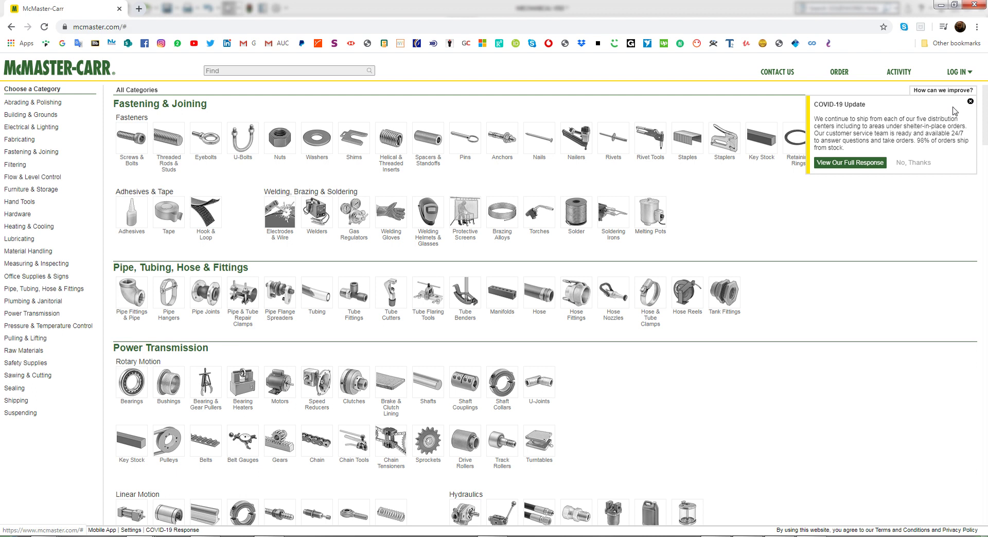
pyautogui.click(970, 103)
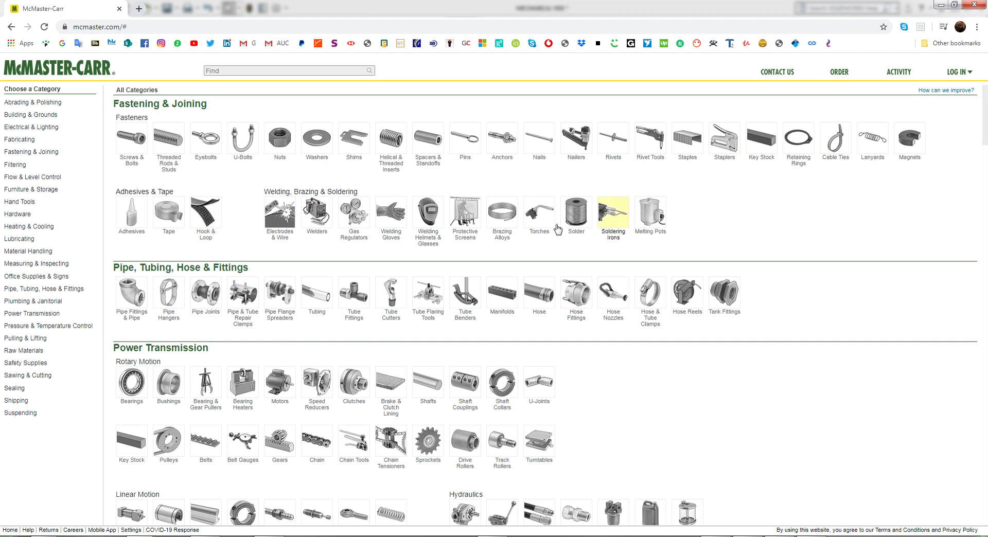
# Step: Go to Pipe Fittings & Pipe > Stainless Steel > Low-Pressure Stainless Steel Threaded Pipe and Fittings
pyautogui.click(135, 319)
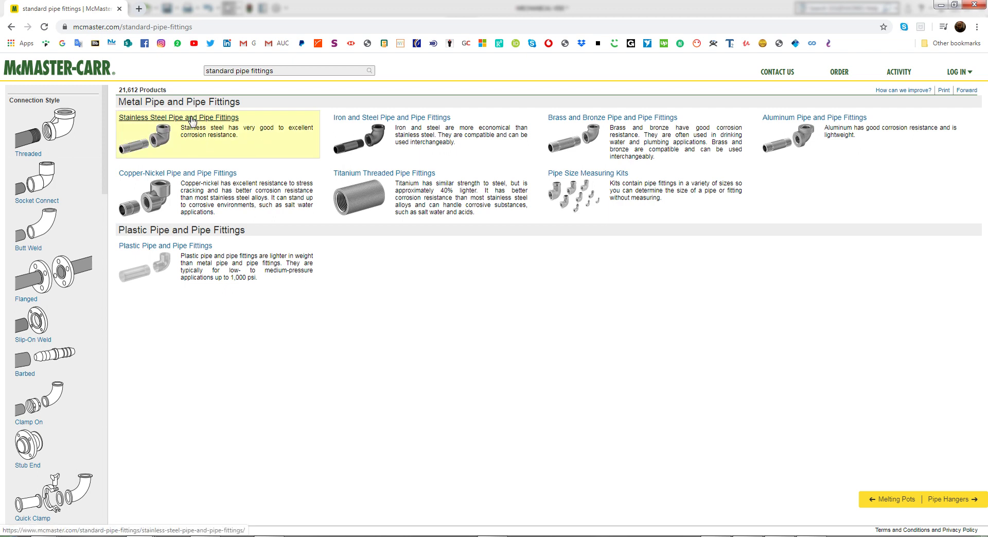
pyautogui.click(191, 121)
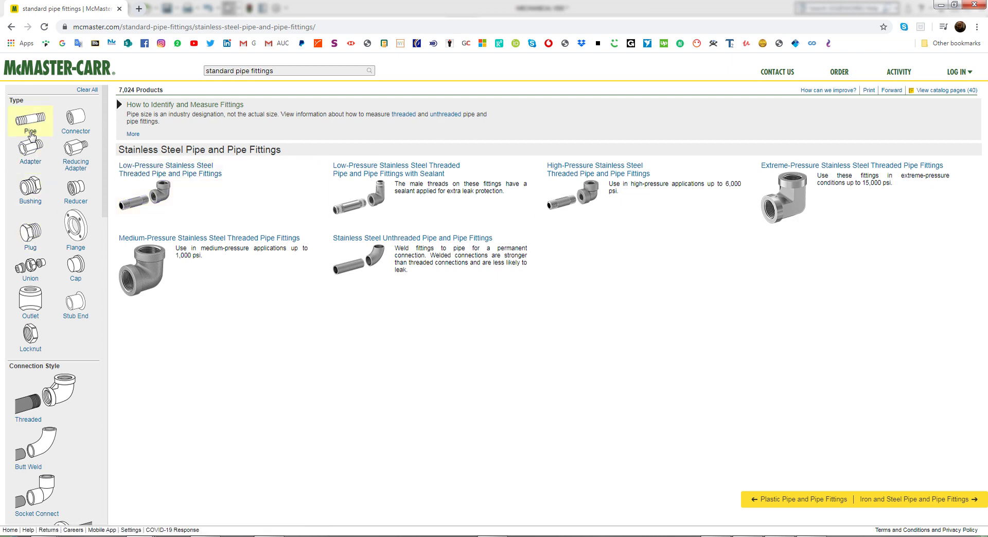
pyautogui.scroll(-5, 47, 231)
pyautogui.scroll(-3, 46, 231)
pyautogui.scroll(-2, 46, 232)
pyautogui.scroll(2, 47, 237)
pyautogui.scroll(-2, 46, 236)
pyautogui.scroll(-2, 46, 236)
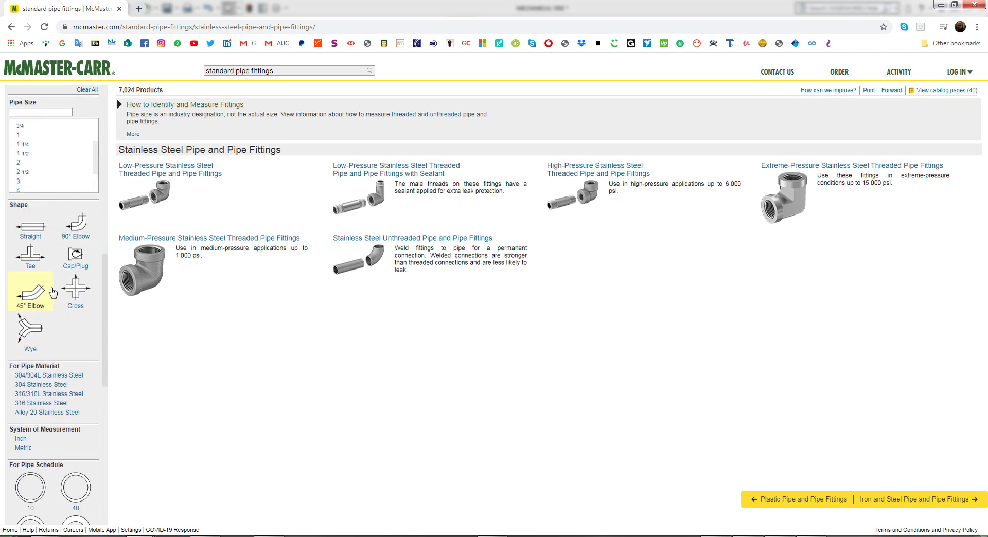
pyautogui.scroll(5, 49, 236)
pyautogui.scroll(3, 50, 237)
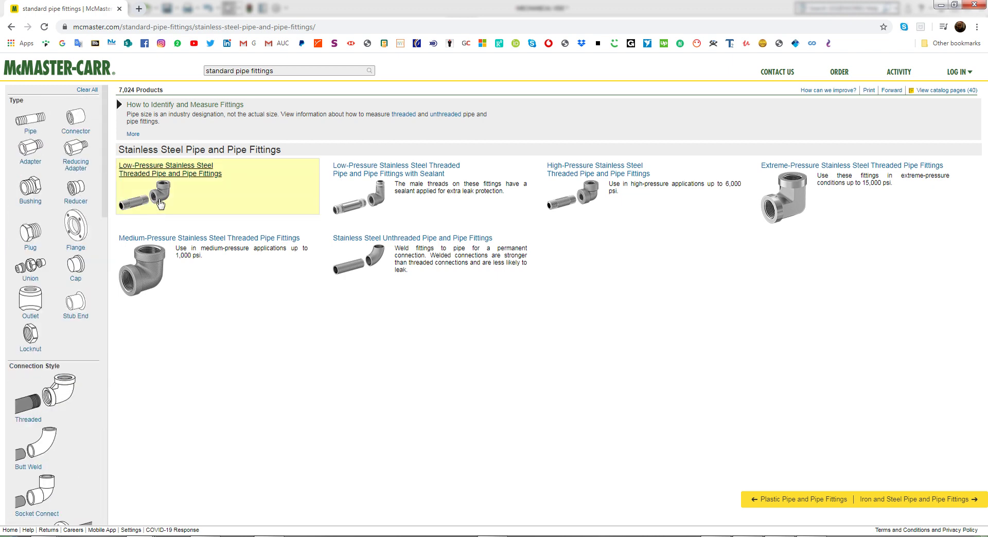
pyautogui.click(183, 206)
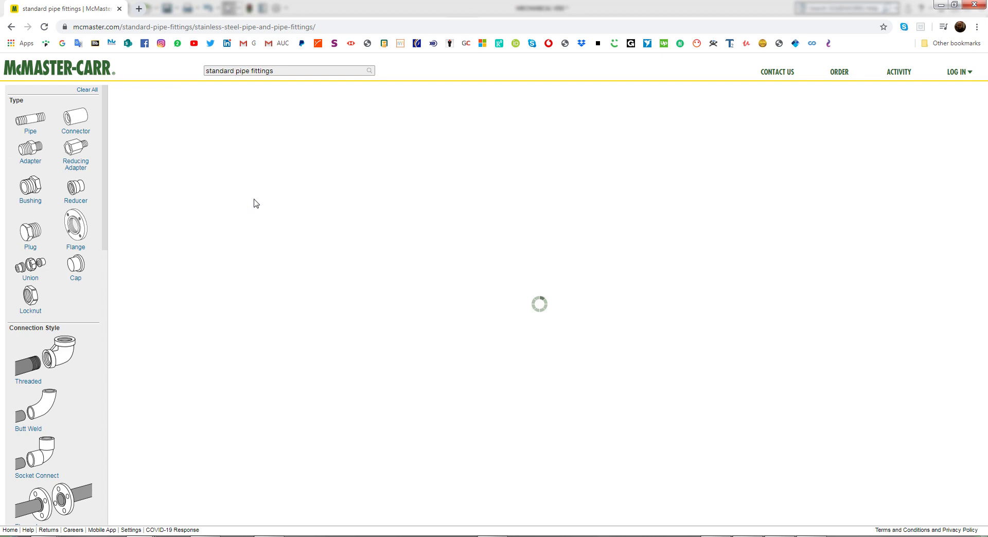
# Step: Scroll the results and open the product page for 316 stainless fitting 4452K115
pyautogui.scroll(-1, 395, 262)
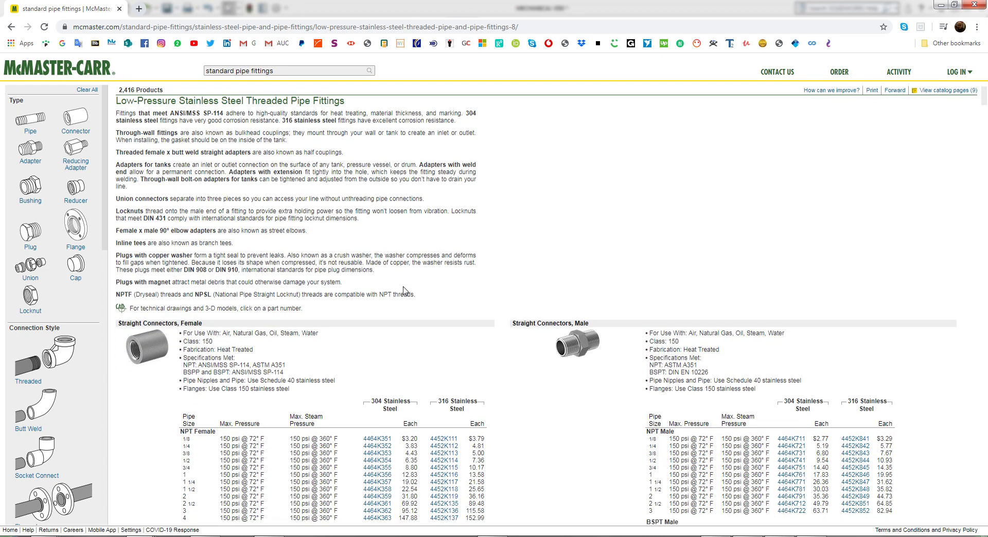
pyautogui.scroll(-1, 406, 283)
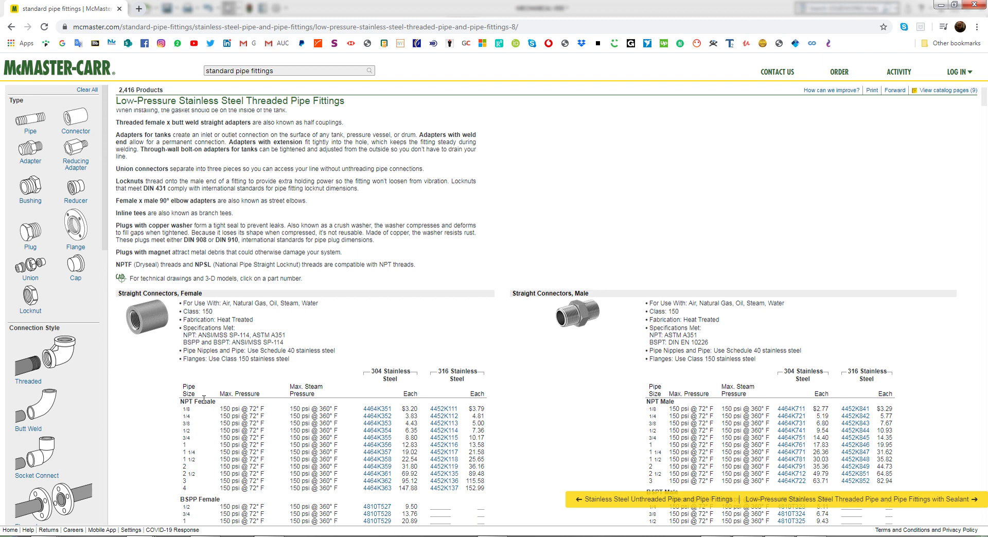
pyautogui.scroll(-1, 809, 391)
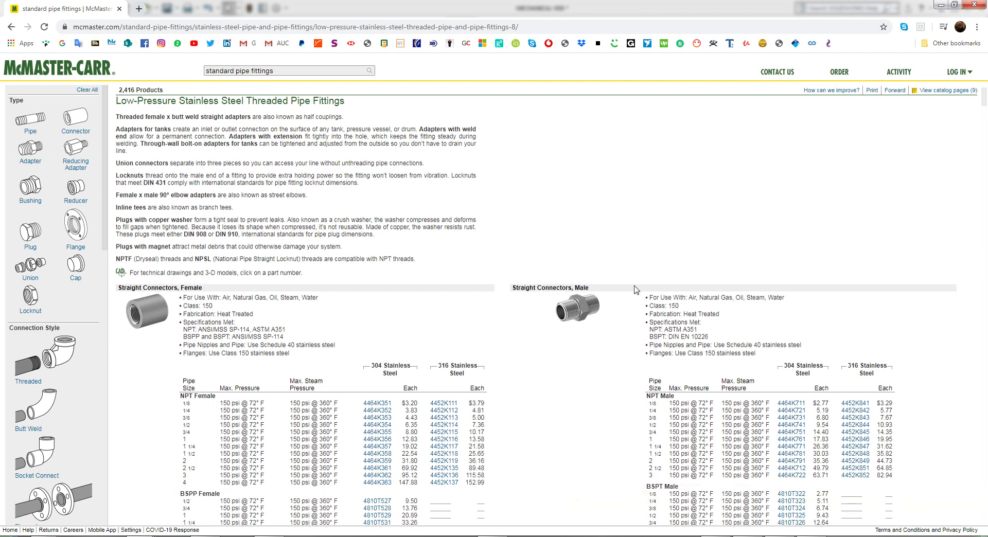
pyautogui.scroll(-2, 618, 329)
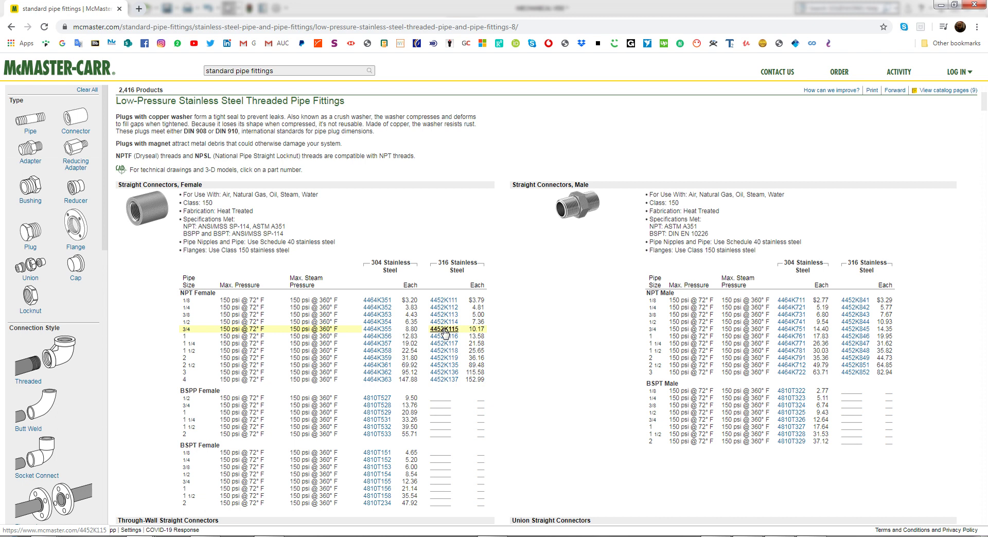
pyautogui.click(444, 329)
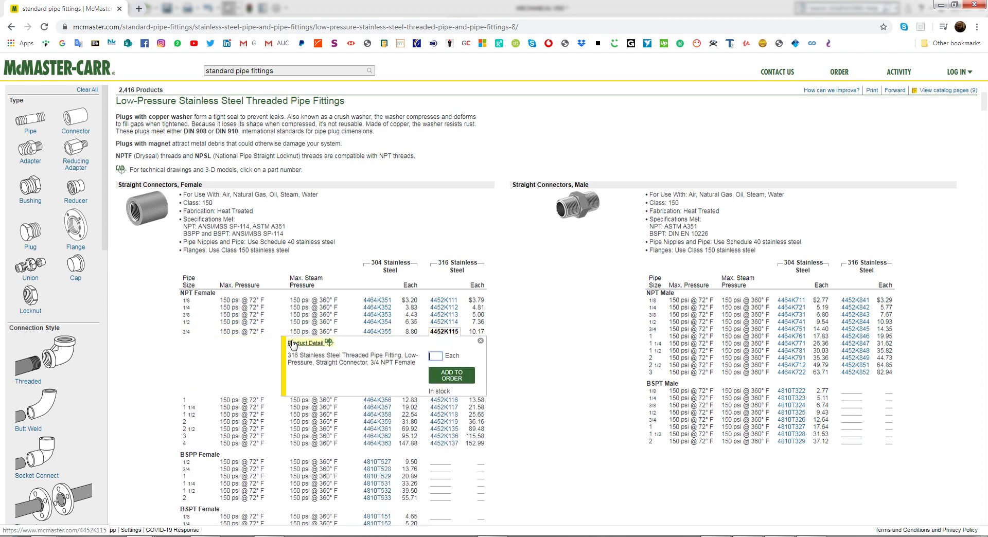
pyautogui.click(307, 343)
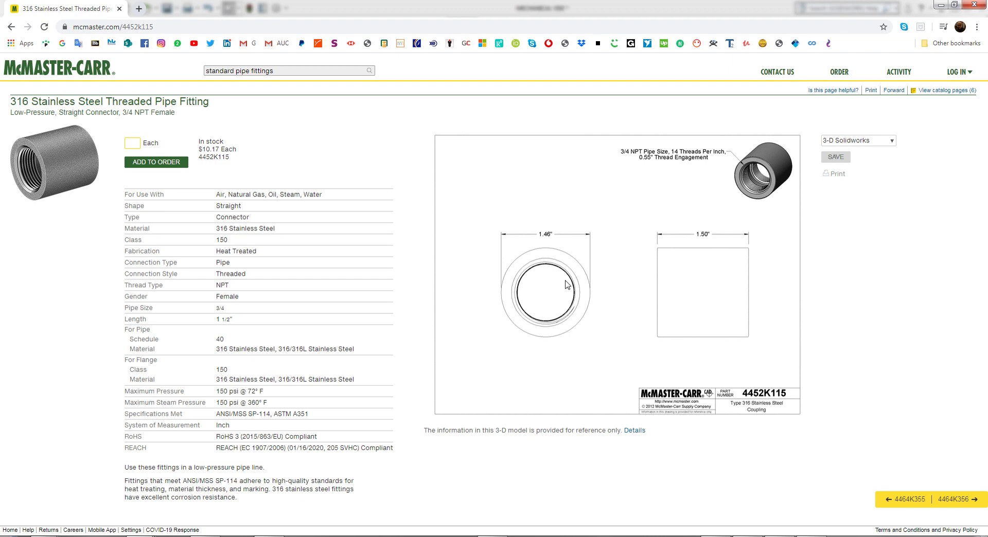
# Step: Download fitting 4452K115 as a 3-D SOLIDWORKS model and open it from the download bar
pyautogui.click(815, 248)
pyautogui.click(859, 144)
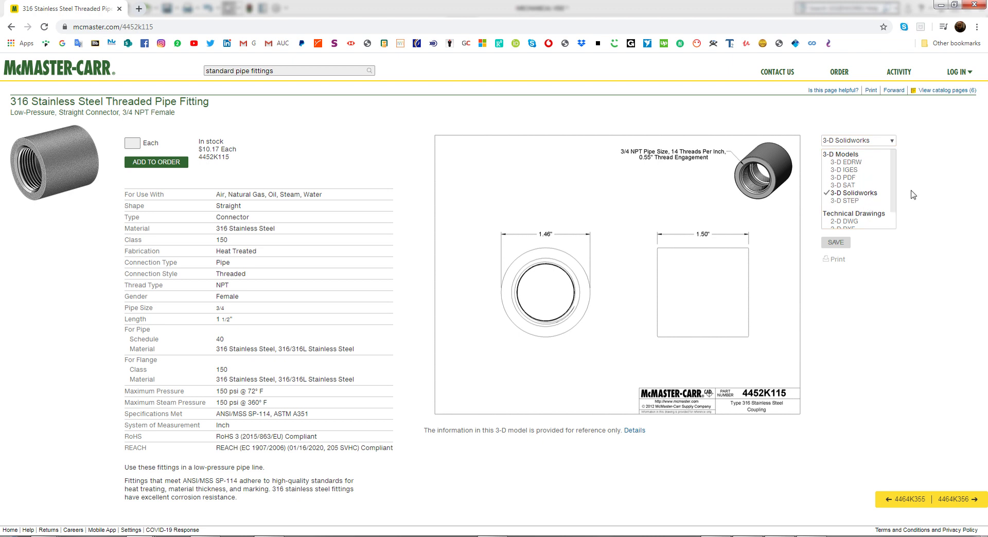
pyautogui.click(835, 243)
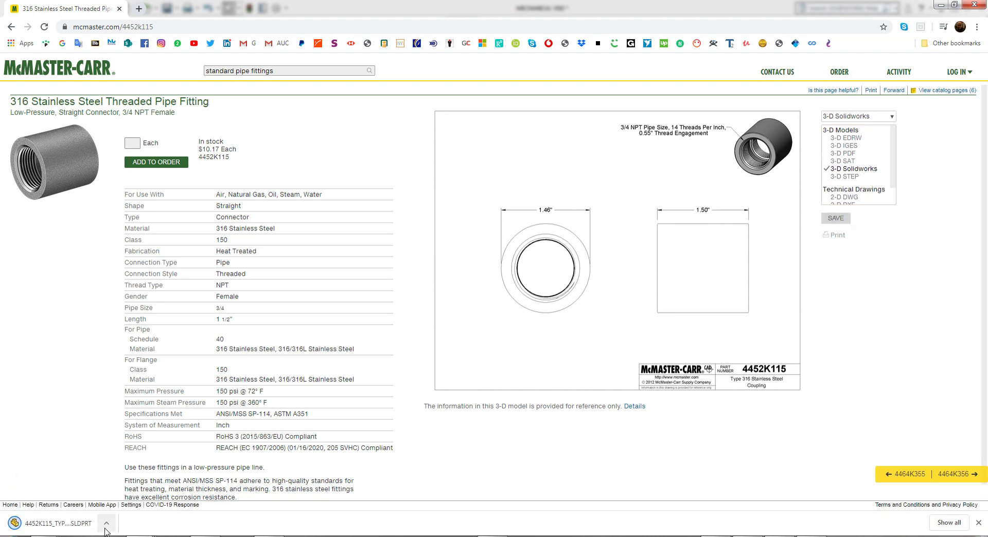
pyautogui.click(108, 522)
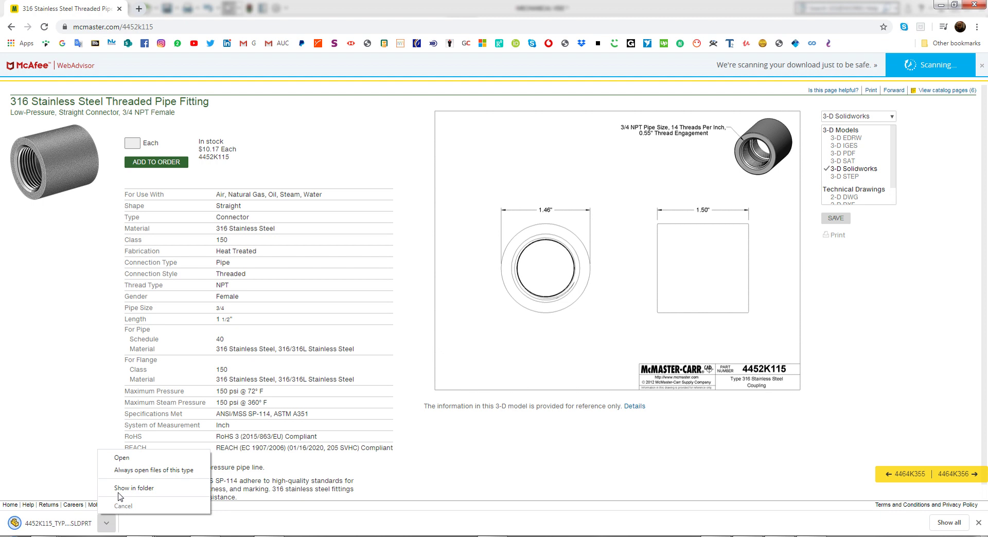
pyautogui.click(77, 524)
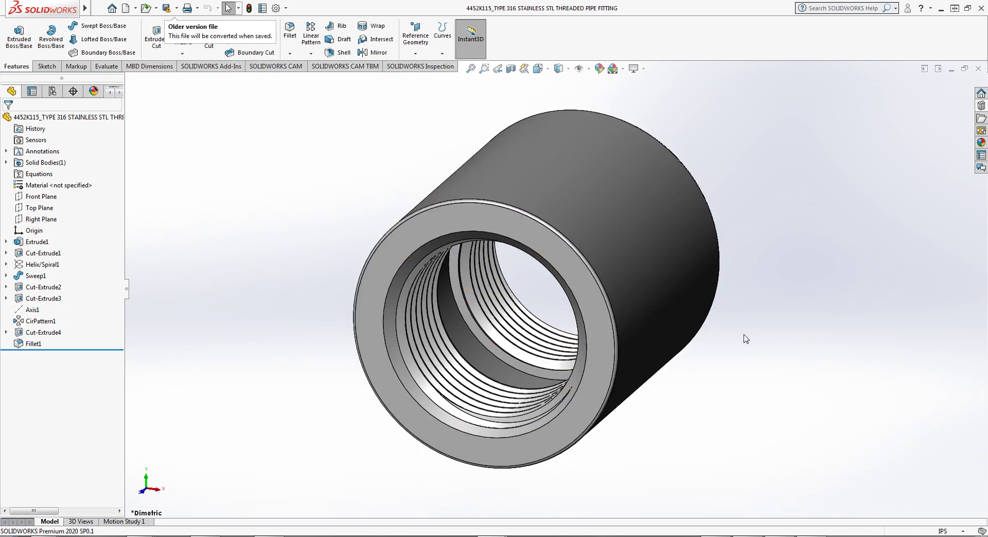
# Step: Orbit and zoom to inspect the 4452K115 fitting, then close the part
pyautogui.moveTo(765, 346)
pyautogui.mouseDown(button='middle')
pyautogui.moveTo(647, 253)
pyautogui.moveTo(716, 435)
pyautogui.mouseUp(button='middle')
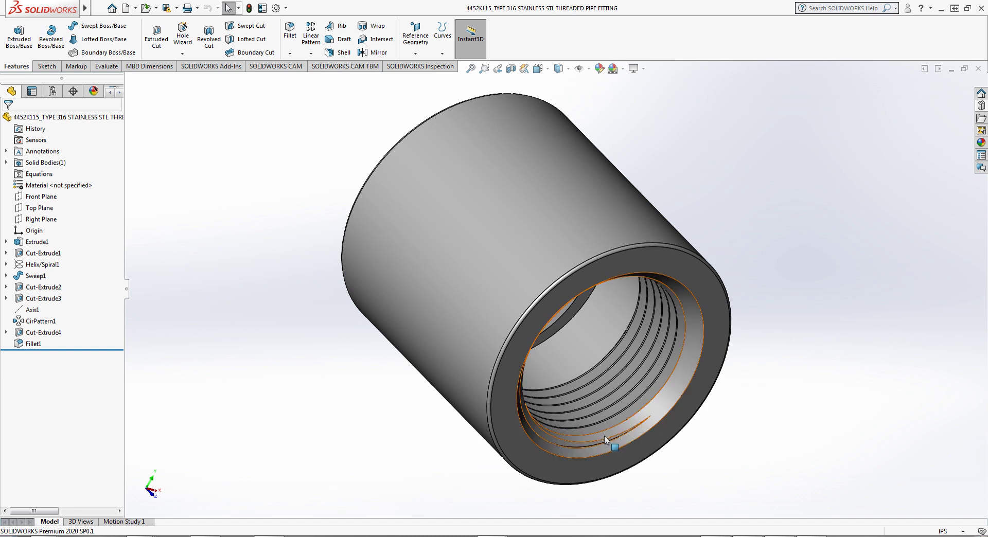
pyautogui.press('f')
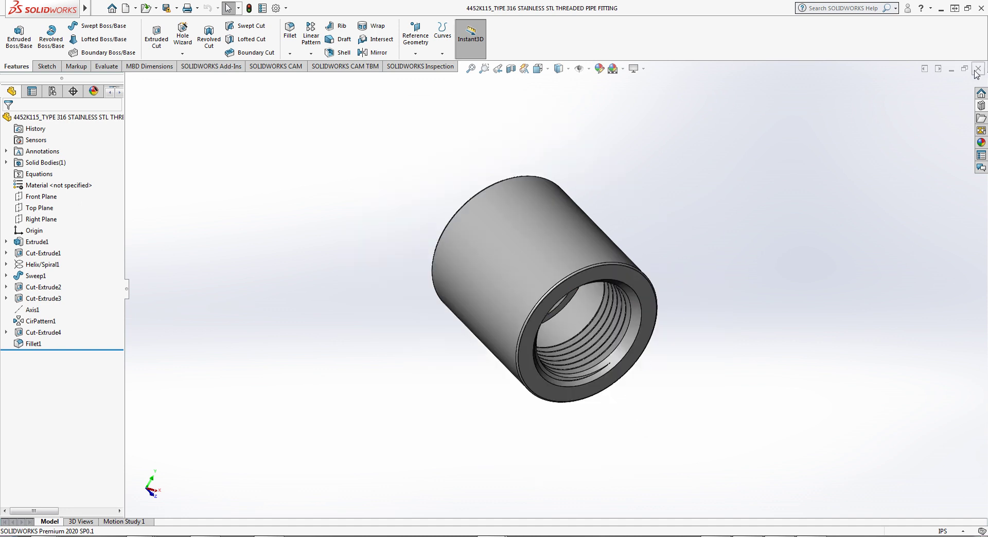
pyautogui.click(977, 68)
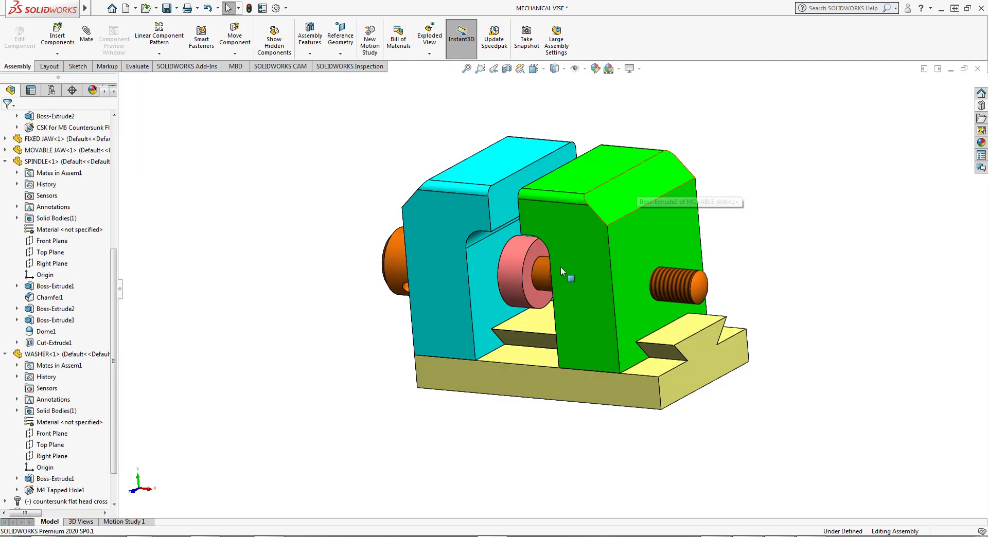
# Step: Turn the vise assembly to a more frontal view, then return to the McMaster-Carr fitting page
pyautogui.moveTo(557, 329); pyautogui.dragTo(562, 314, button='middle')
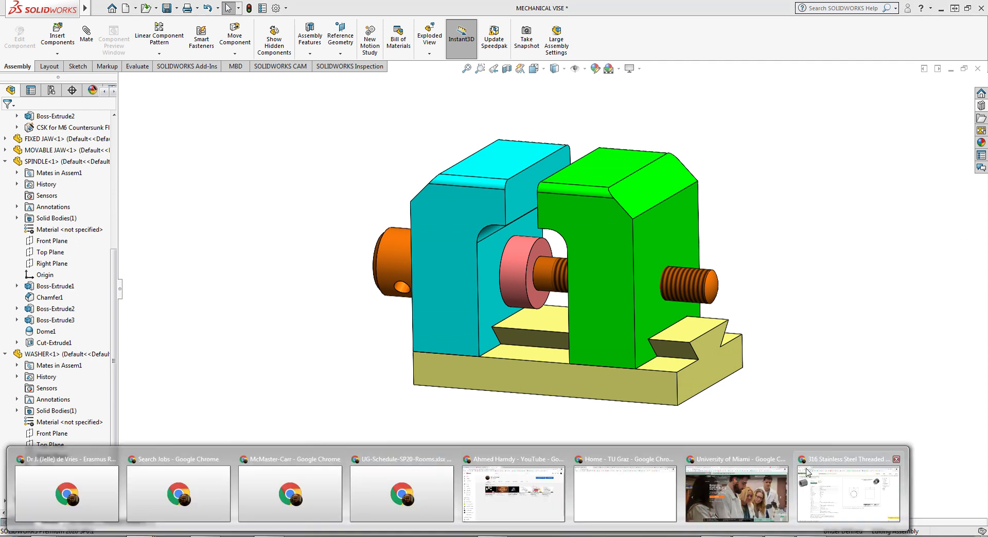
pyautogui.click(844, 478)
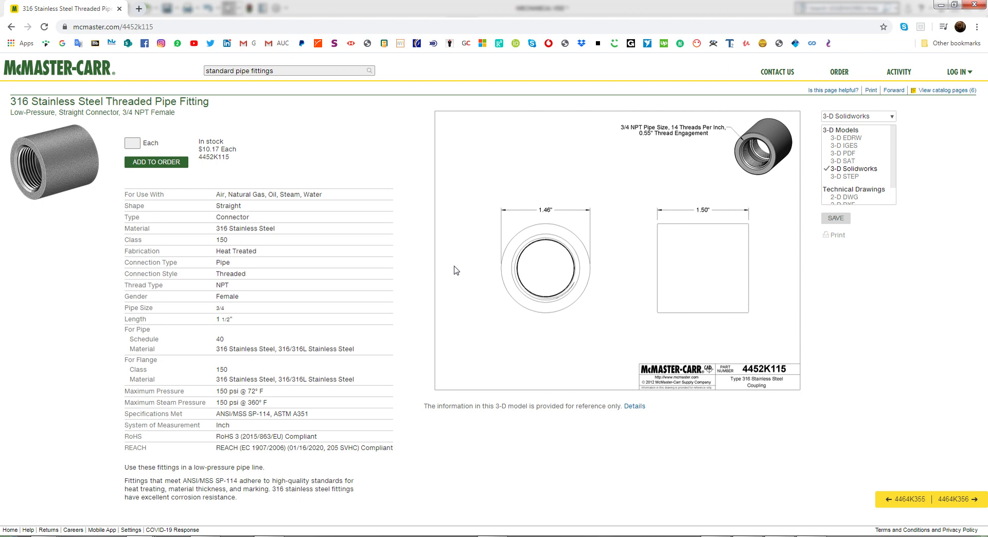
# Step: Browse McMaster-Carr's catalog via Bearings and Ball and Roller Bearings to High-Temperature Plastic Ball Bearings
pyautogui.click(81, 62)
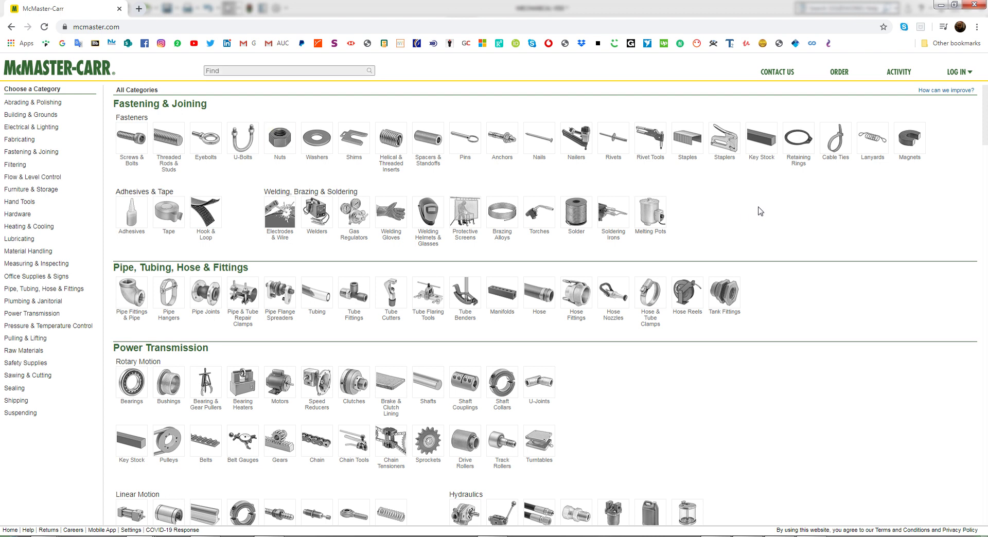
pyautogui.scroll(-2, 752, 287)
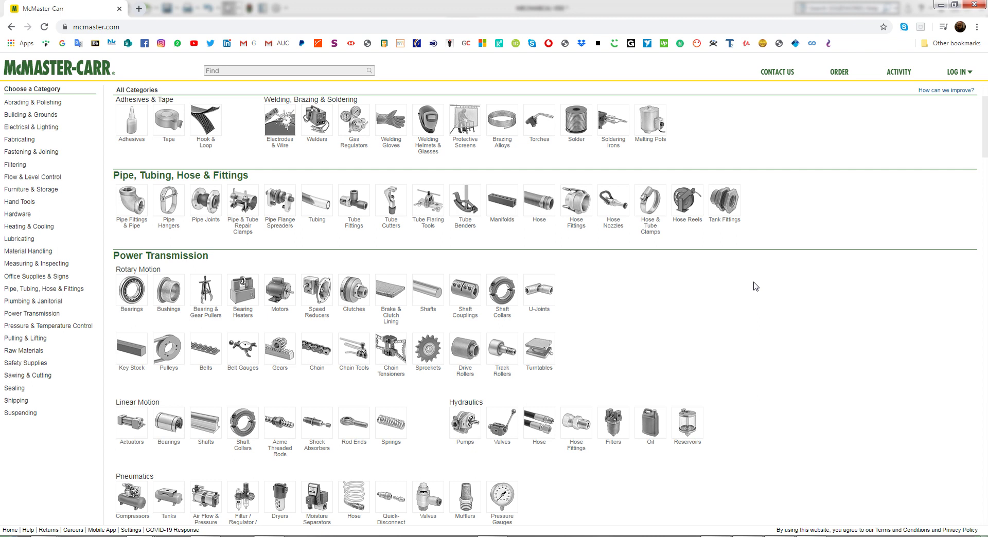
pyautogui.scroll(-3, 749, 328)
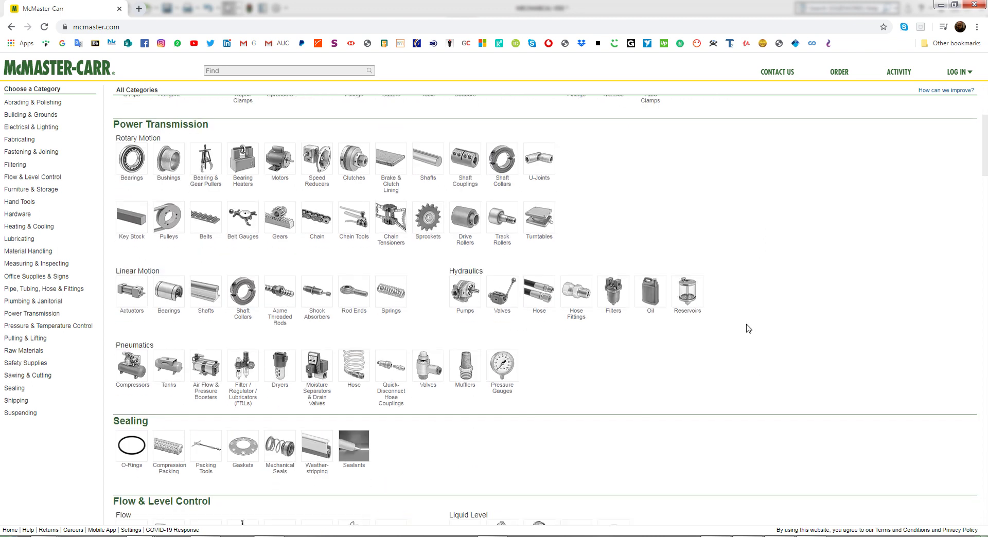
pyautogui.click(135, 179)
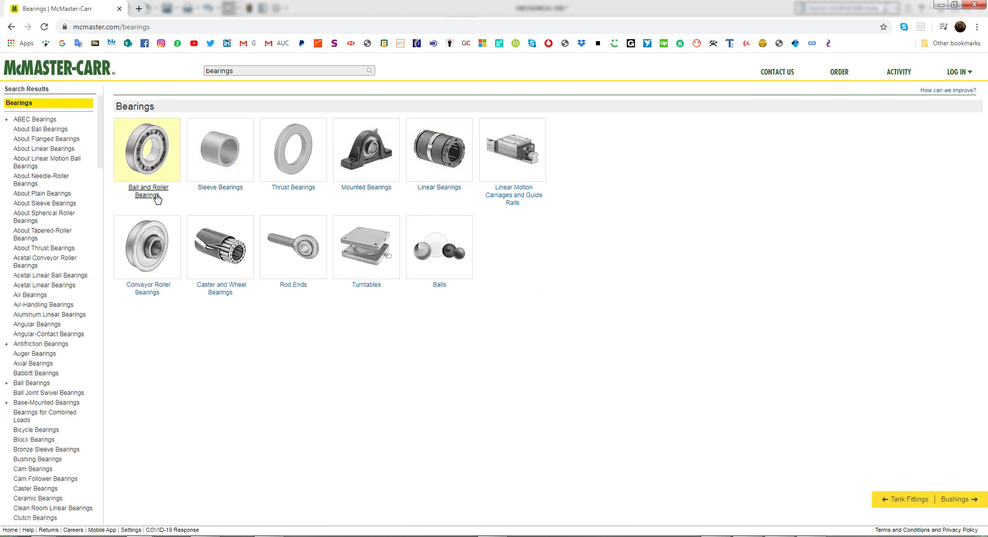
pyautogui.click(132, 195)
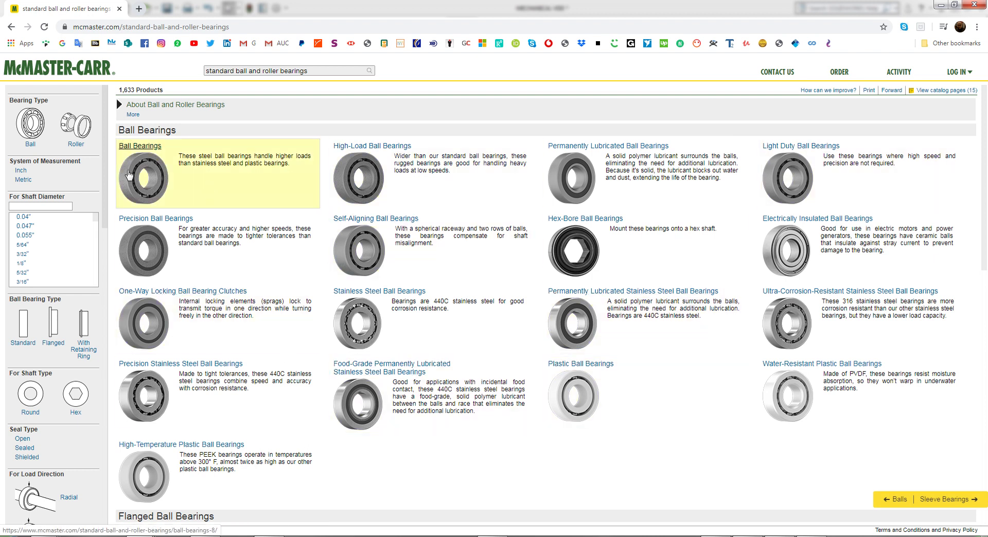
pyautogui.scroll(-5, 216, 288)
pyautogui.scroll(1, 227, 232)
pyautogui.click(222, 196)
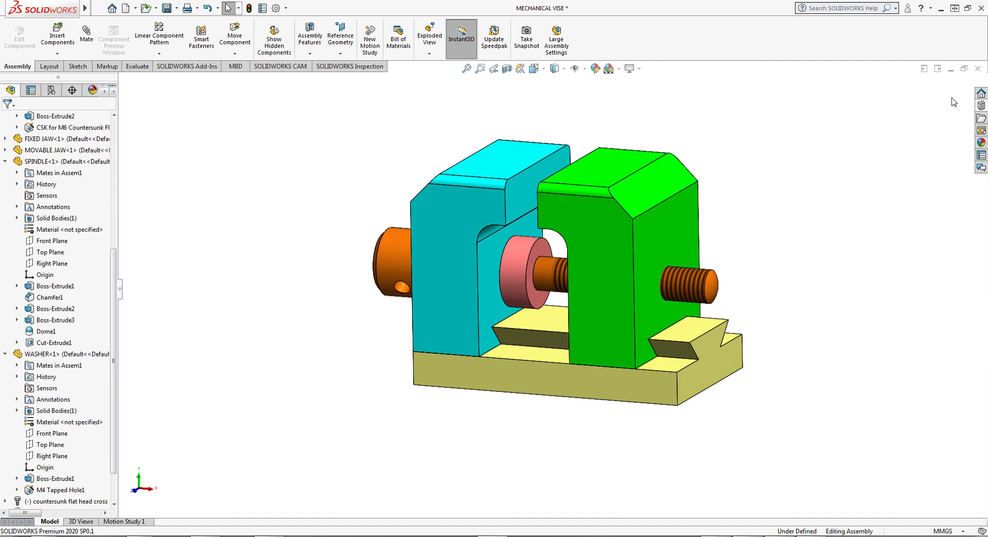
# Step: Show the Design Library panel beside the vise and collapse the Toolbox tree
pyautogui.click(981, 106)
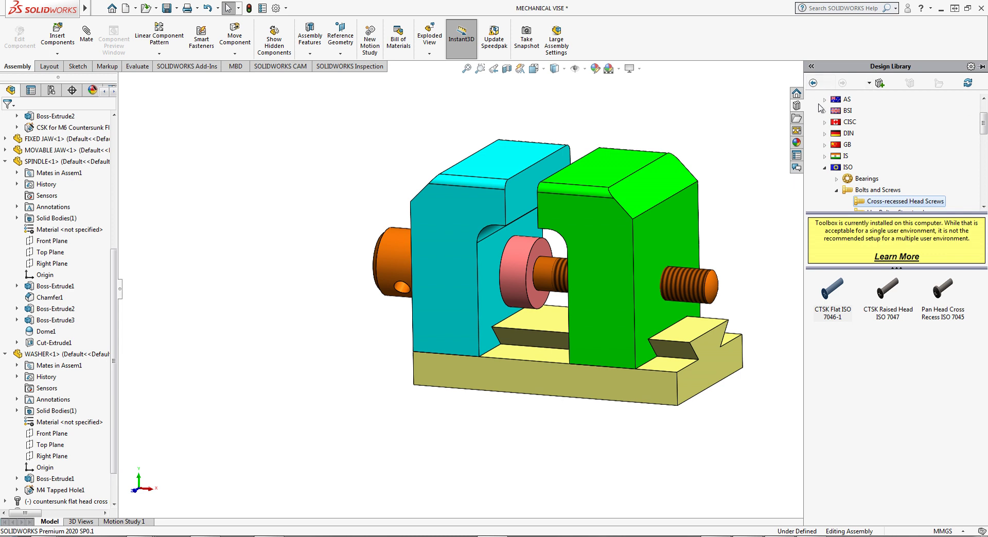
pyautogui.hotkey('ctrl', 'shift', 'z')
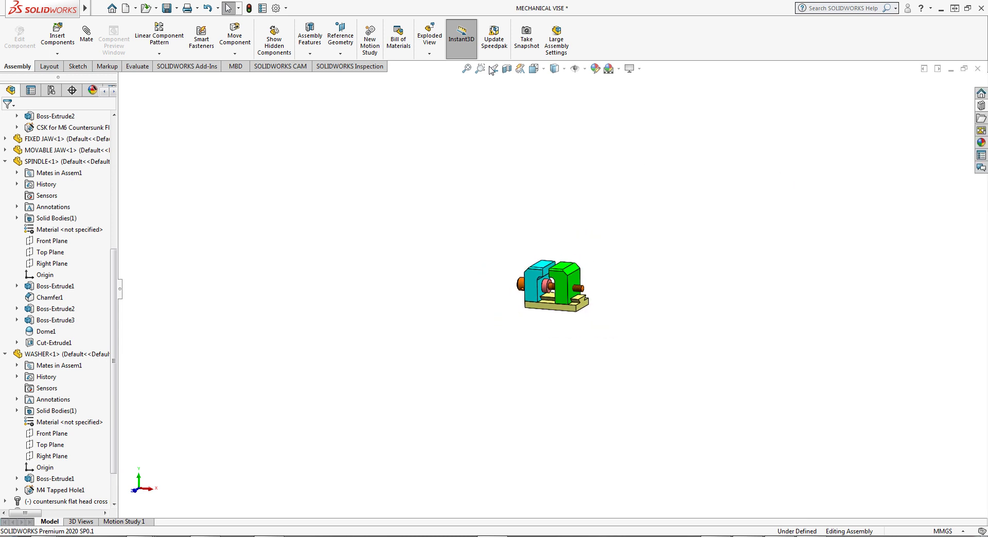
pyautogui.click(492, 69)
pyautogui.click(982, 106)
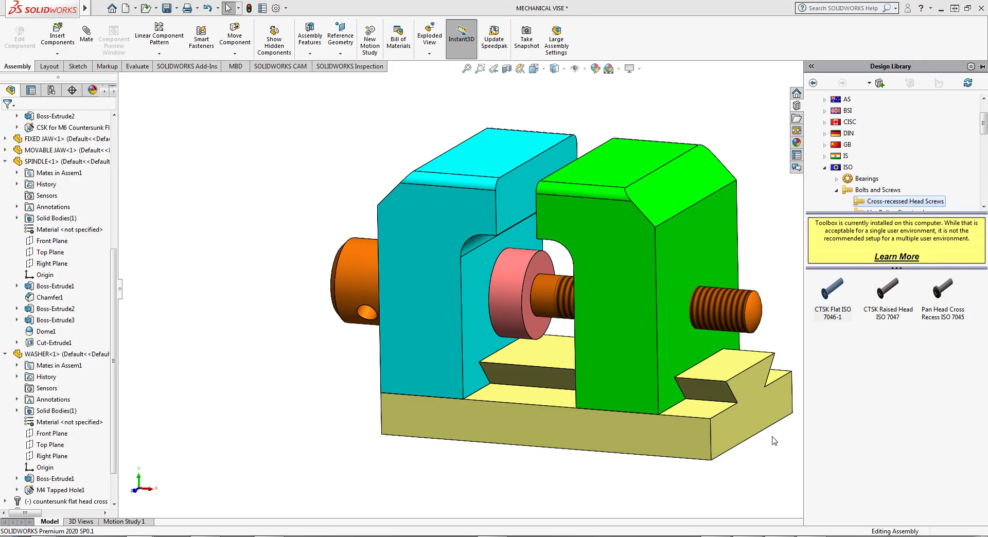
pyautogui.scroll(2, 972, 141)
pyautogui.click(843, 101)
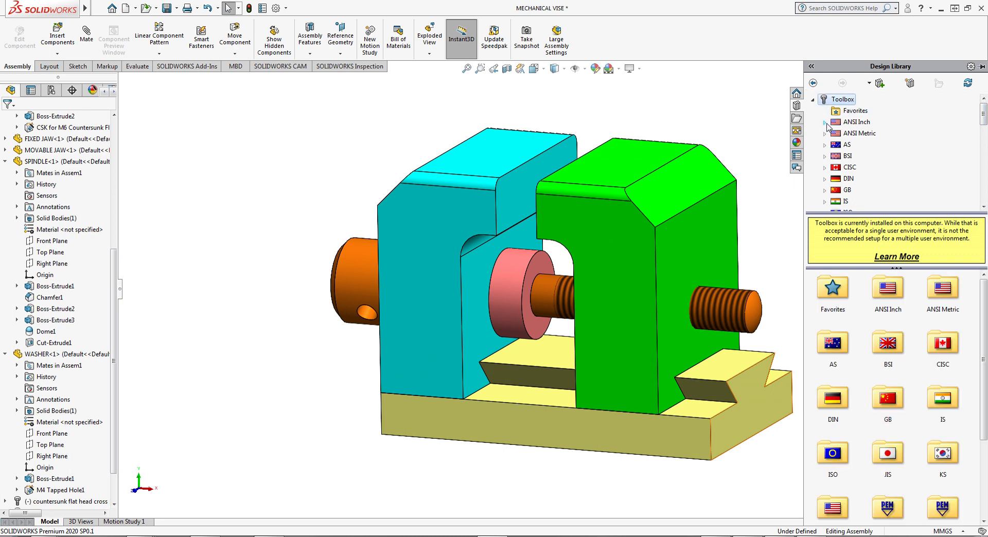
pyautogui.scroll(-2, 848, 169)
pyautogui.scroll(-5, 849, 190)
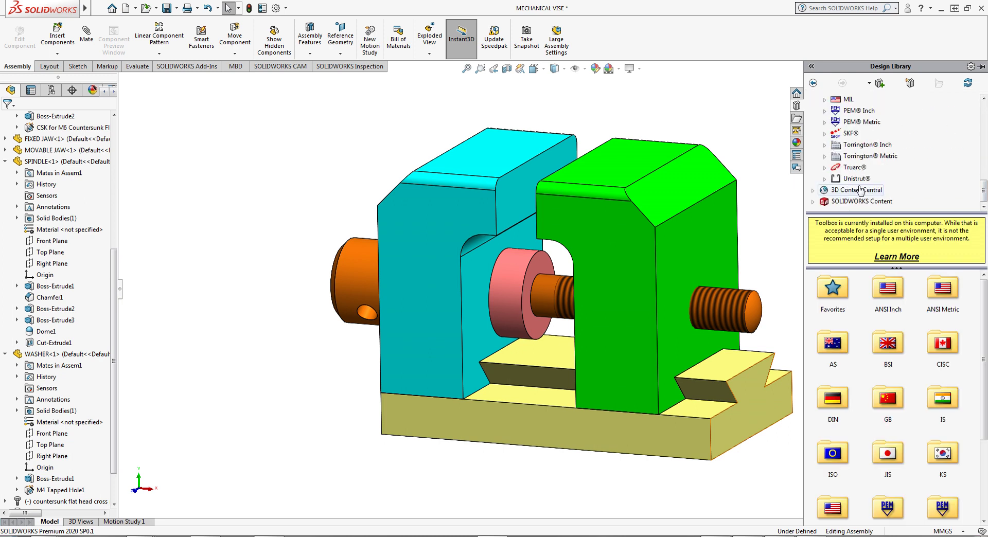
pyautogui.scroll(3, 870, 175)
pyautogui.scroll(3, 862, 154)
pyautogui.scroll(3, 856, 139)
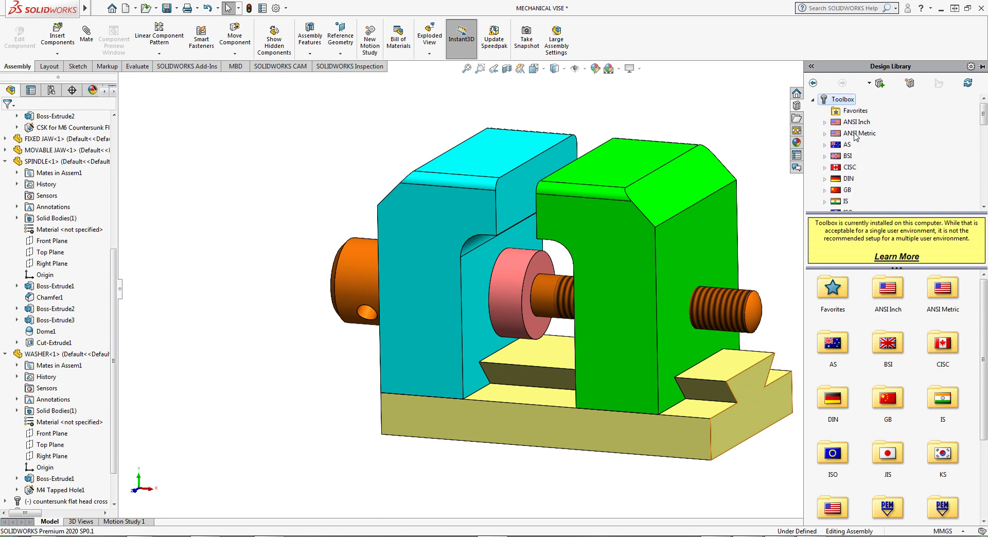
pyautogui.click(813, 99)
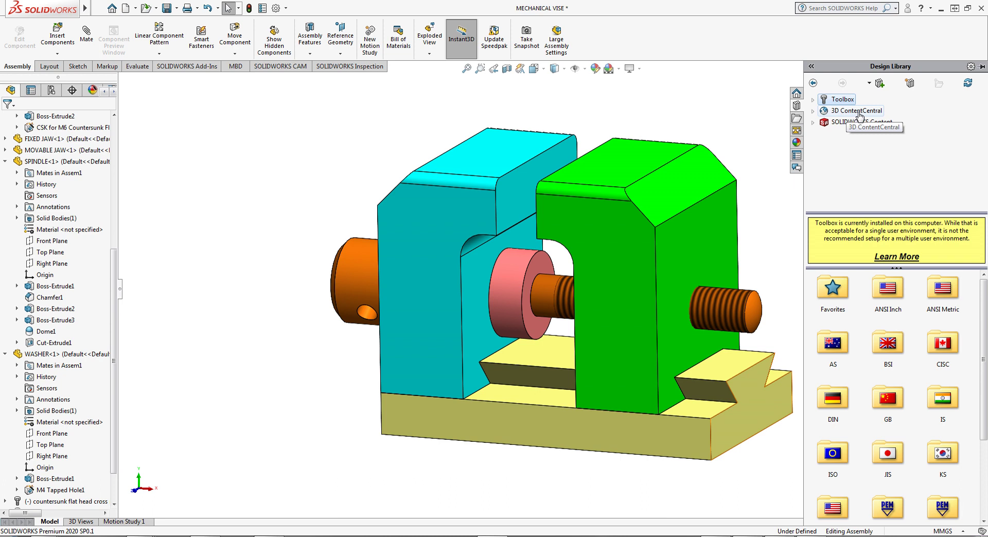
# Step: Expand 3D ContentCentral > Supplier Content and open All Categories
pyautogui.click(865, 114)
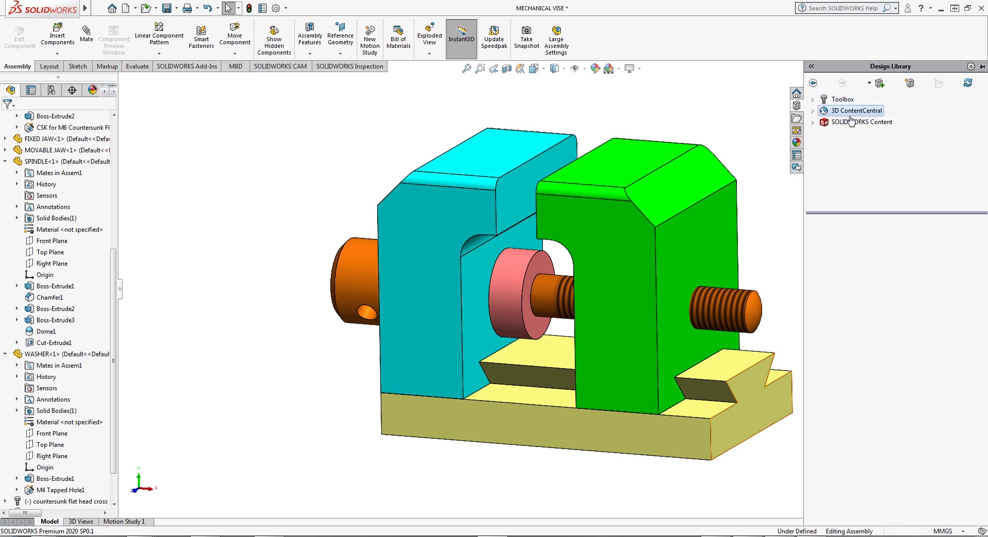
pyautogui.doubleClick(865, 114)
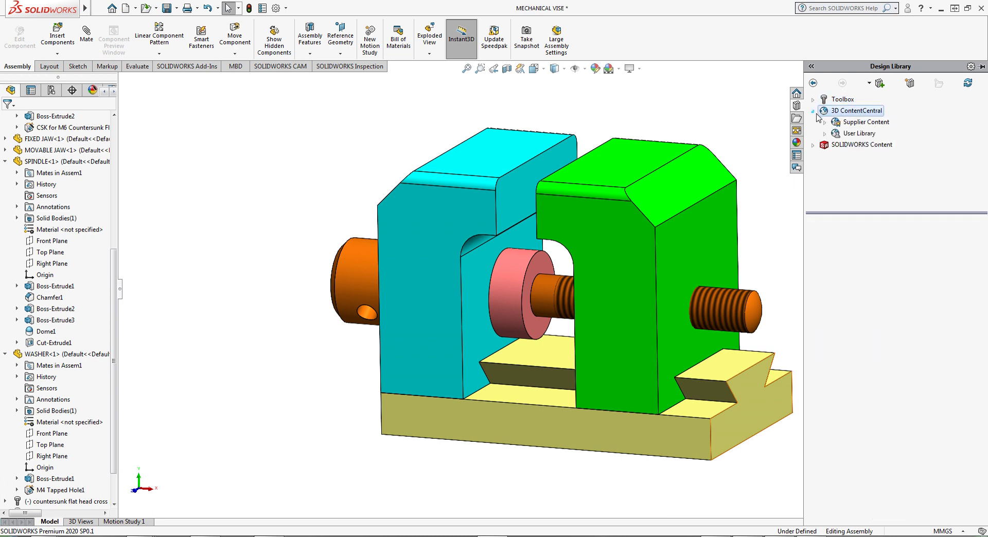
pyautogui.click(865, 122)
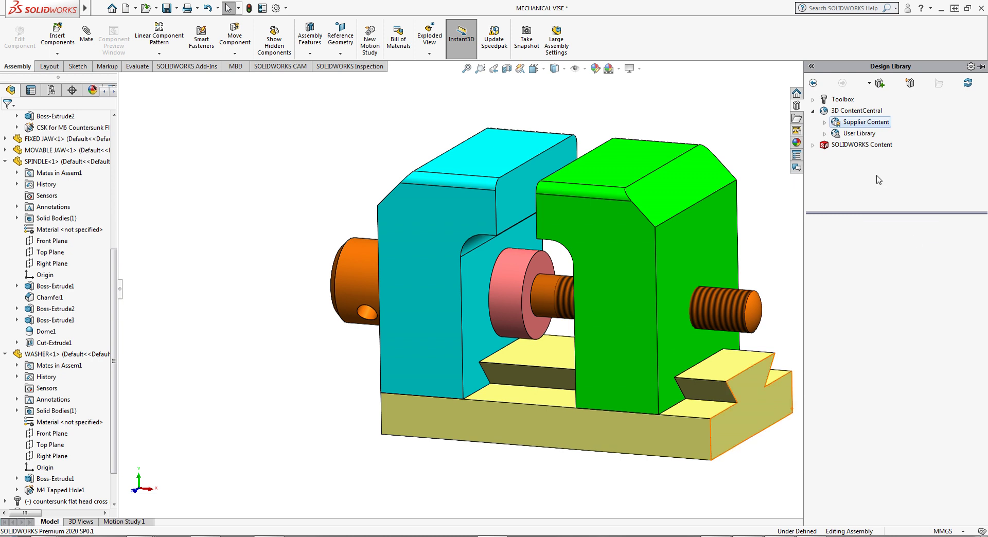
pyautogui.click(826, 122)
pyautogui.click(866, 136)
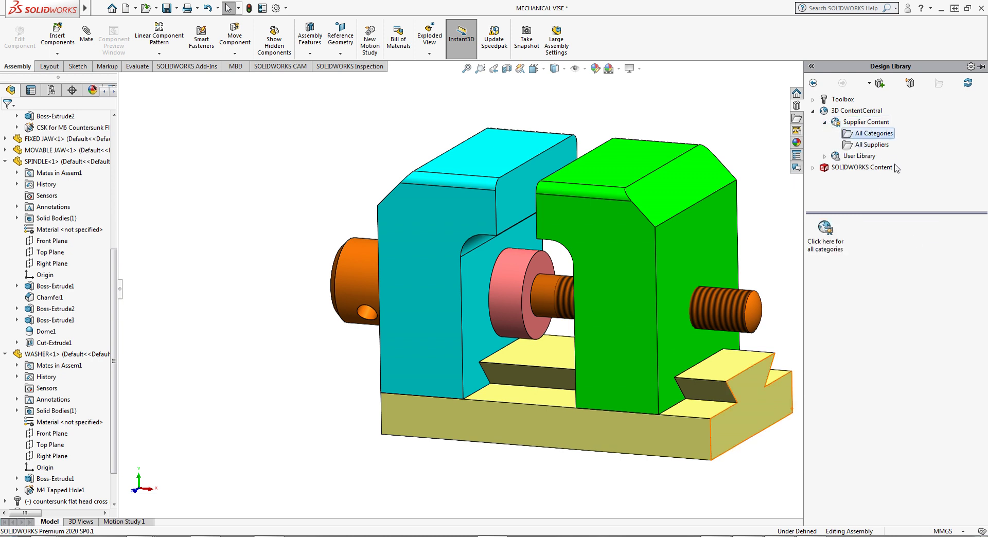
# Step: Open the 3D ContentCentral categories page in its own browser window and accept the cookie notice
pyautogui.click(829, 249)
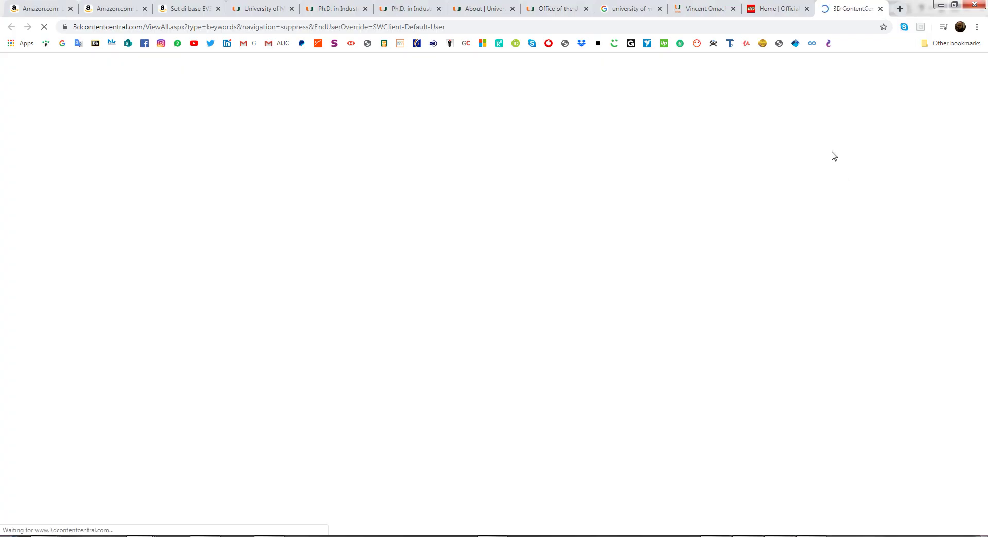
pyautogui.moveTo(846, 9); pyautogui.dragTo(755, 91)
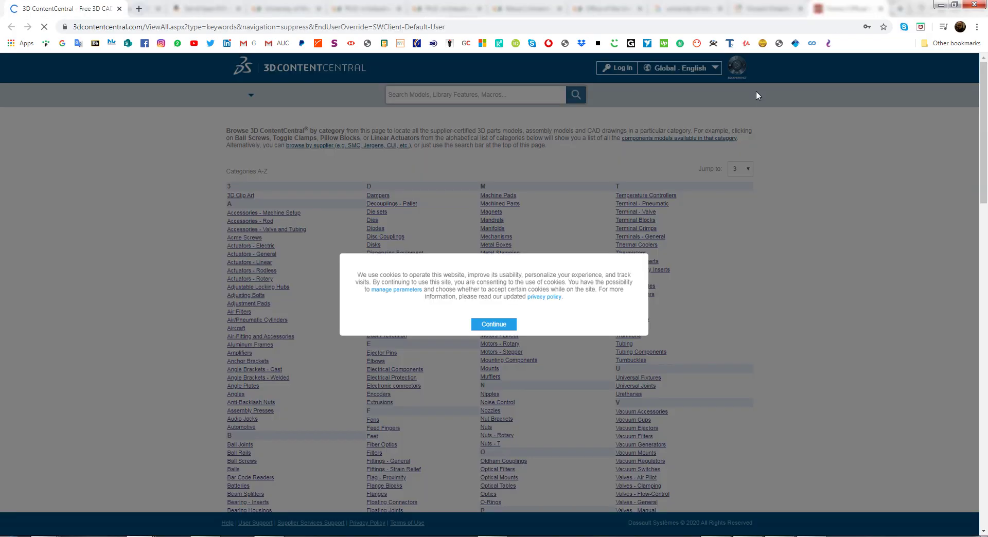
pyautogui.click(494, 324)
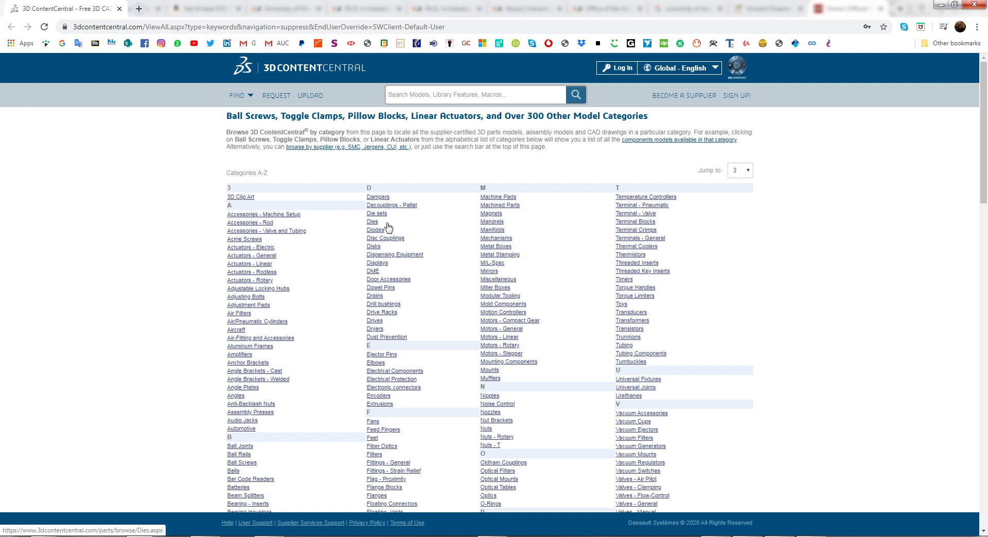
# Step: Scroll the Categories A-Z list down to the S section to locate Splines
pyautogui.scroll(-3, 330, 293)
pyautogui.scroll(-3, 324, 302)
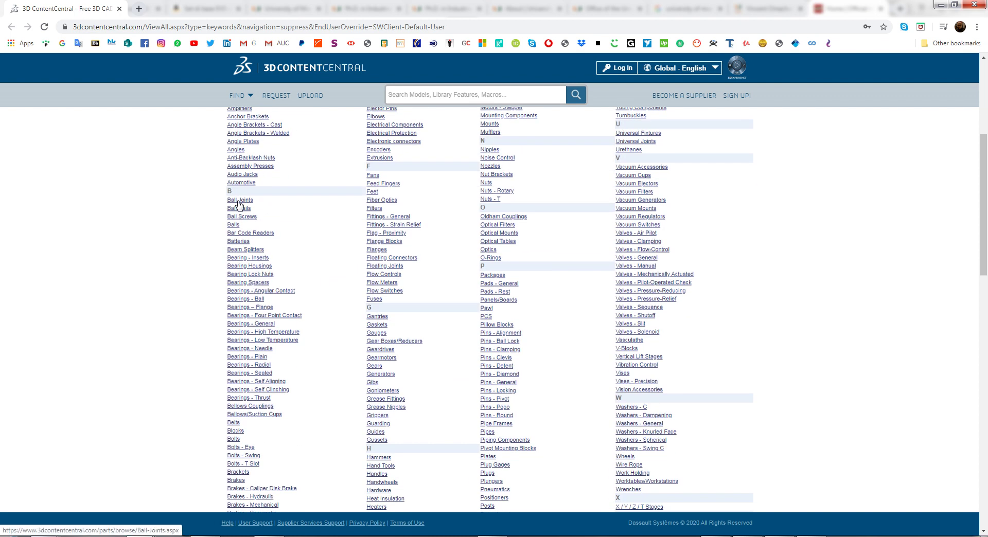
pyautogui.scroll(5, 407, 245)
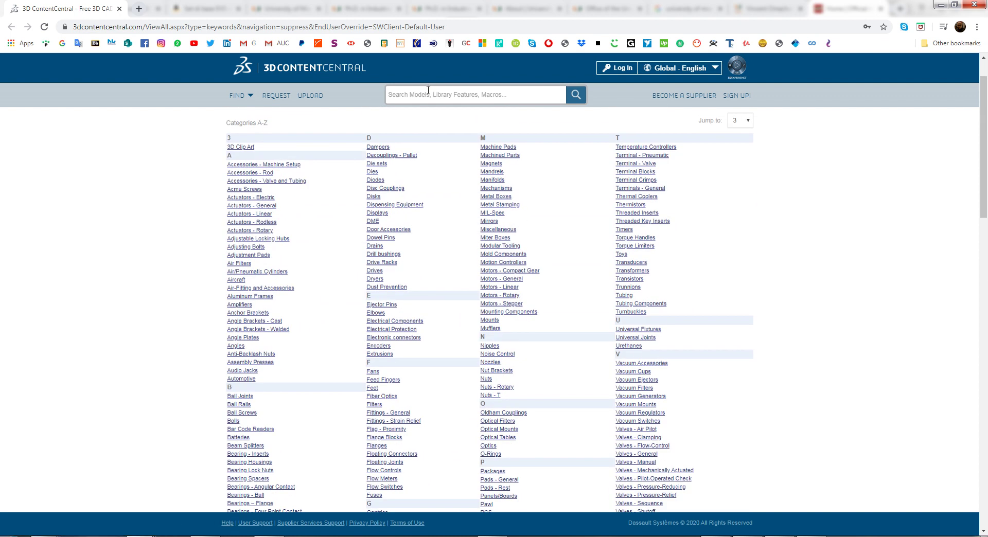
pyautogui.scroll(-7, 437, 180)
pyautogui.scroll(-2, 353, 278)
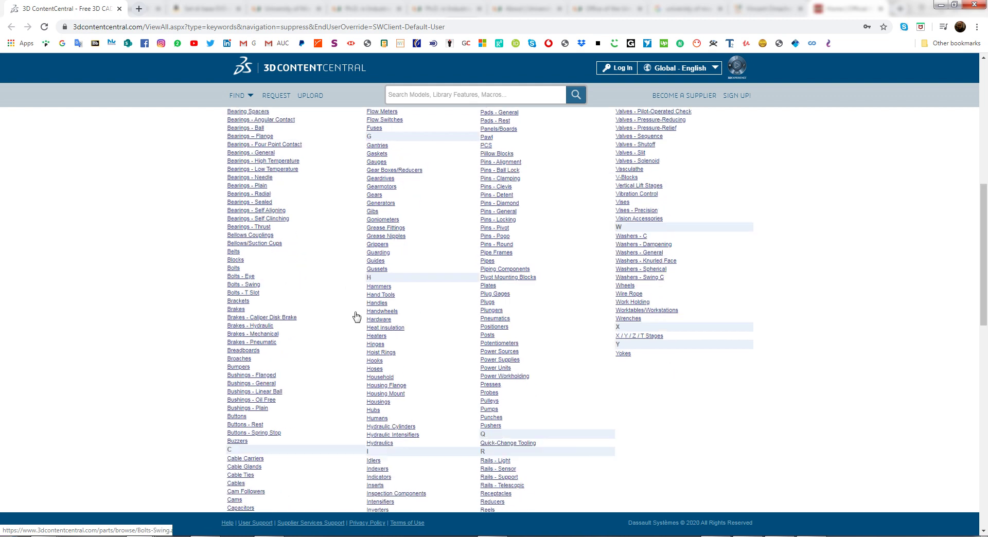
pyautogui.scroll(-3, 355, 316)
pyautogui.scroll(-3, 357, 316)
pyautogui.scroll(-2, 360, 316)
pyautogui.scroll(-2, 365, 315)
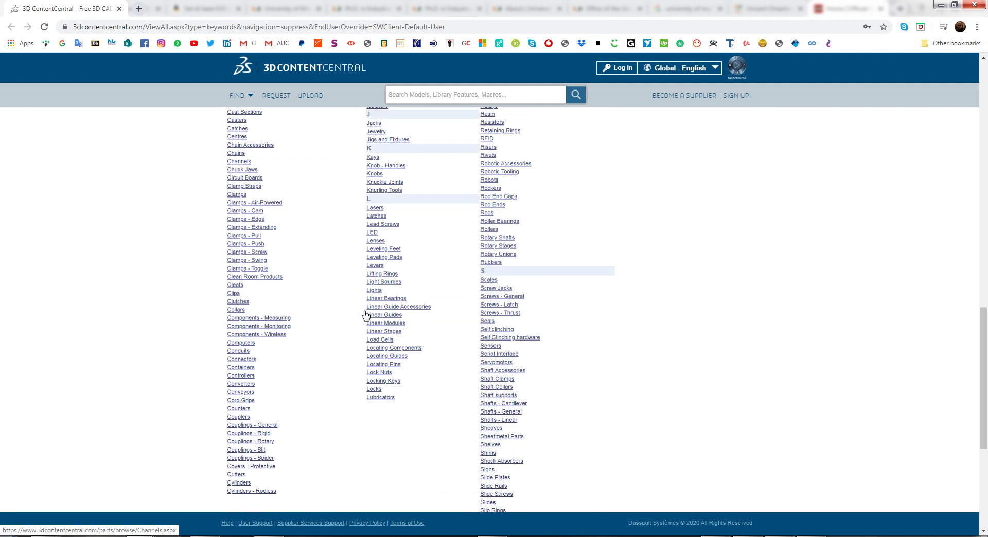
pyautogui.scroll(-1, 366, 315)
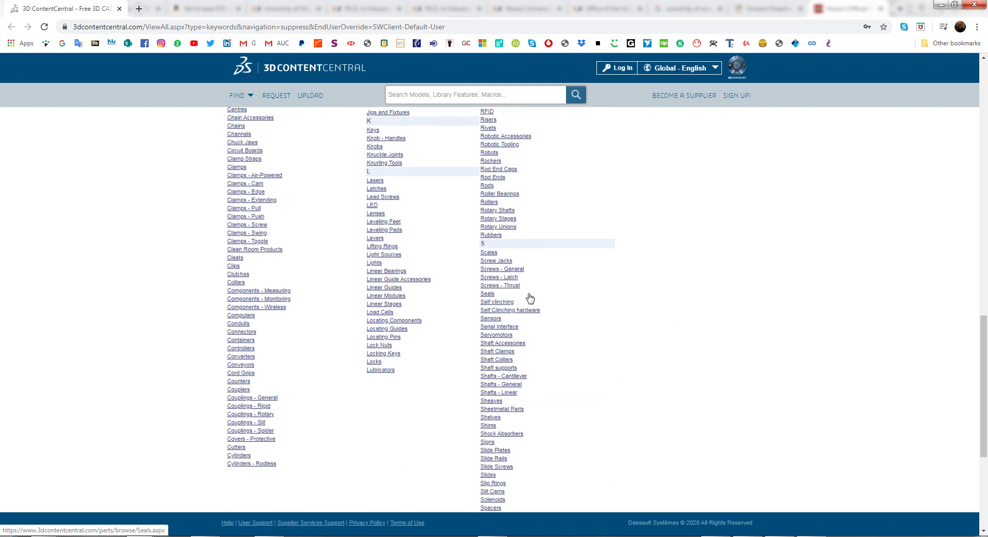
pyautogui.scroll(-1, 547, 391)
pyautogui.scroll(-1, 547, 394)
pyautogui.scroll(-3, 522, 420)
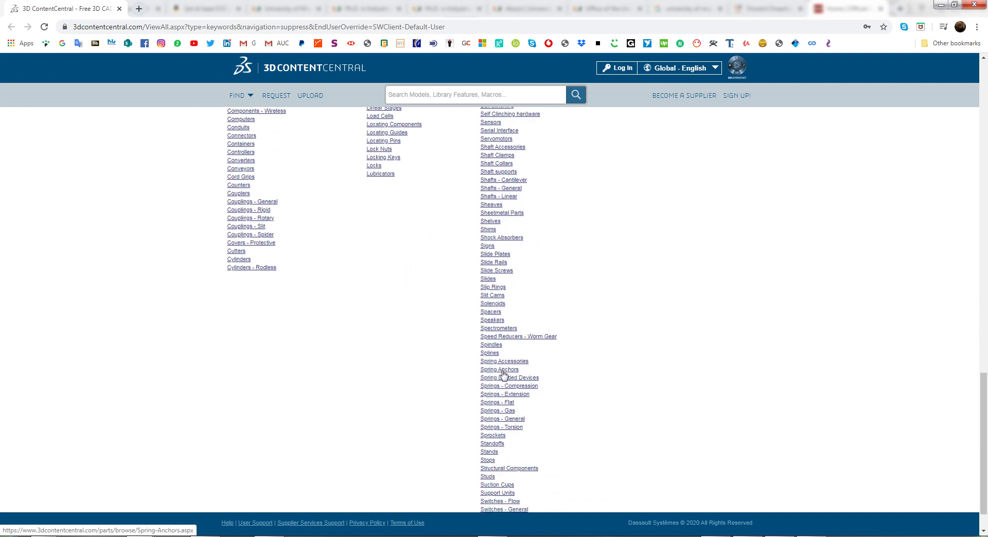
# Step: Open Splines, then HaydonKerk's Spline Shafts and Rails, and go to the SAA06 model page
pyautogui.click(490, 354)
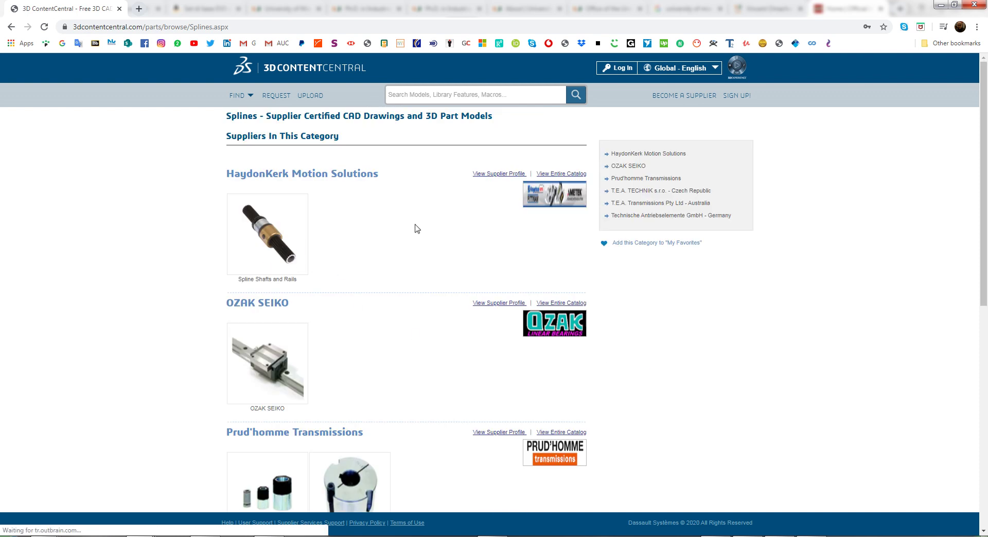
pyautogui.click(277, 281)
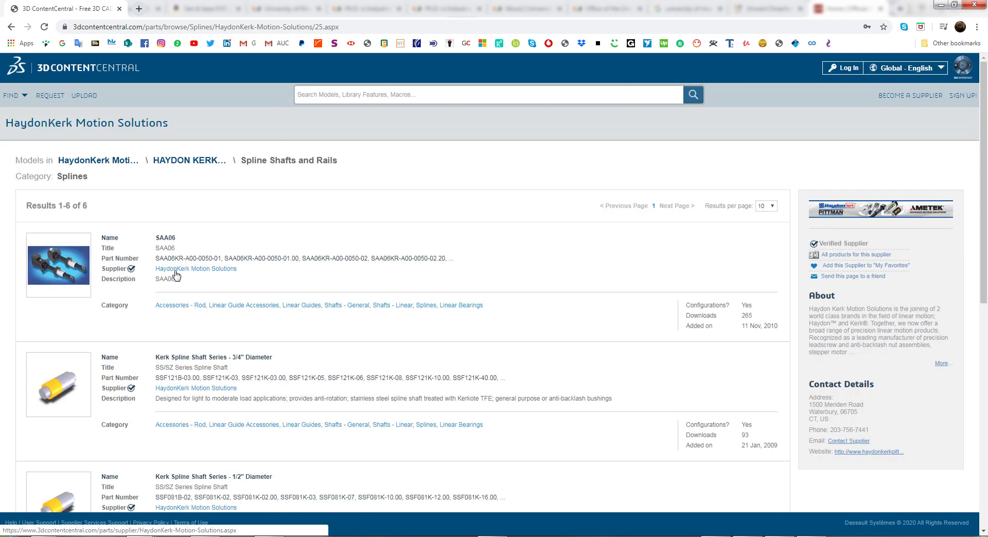
pyautogui.click(76, 274)
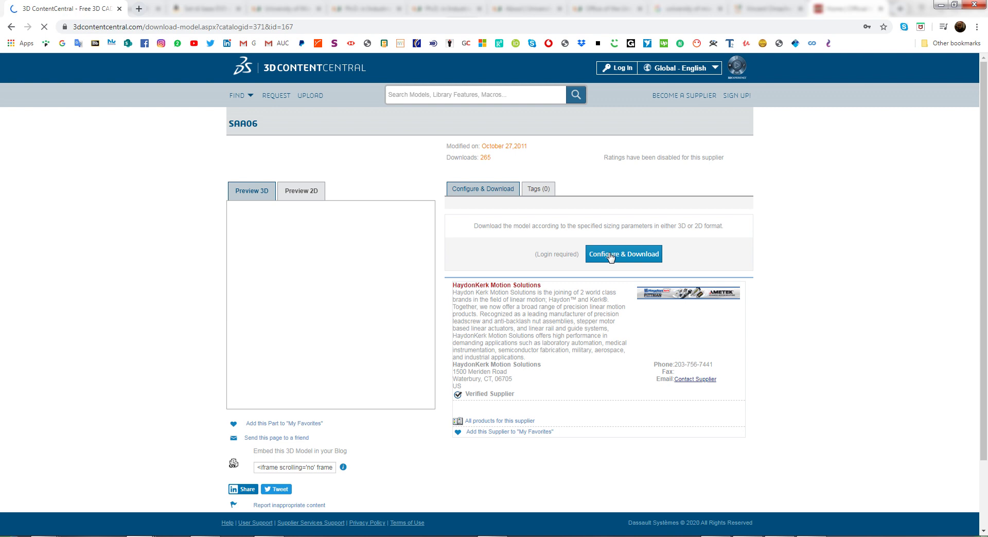
# Step: Start Configure & Download for SAA06 and log in with Remember me ticked
pyautogui.click(610, 258)
pyautogui.click(439, 352)
pyautogui.click(450, 334)
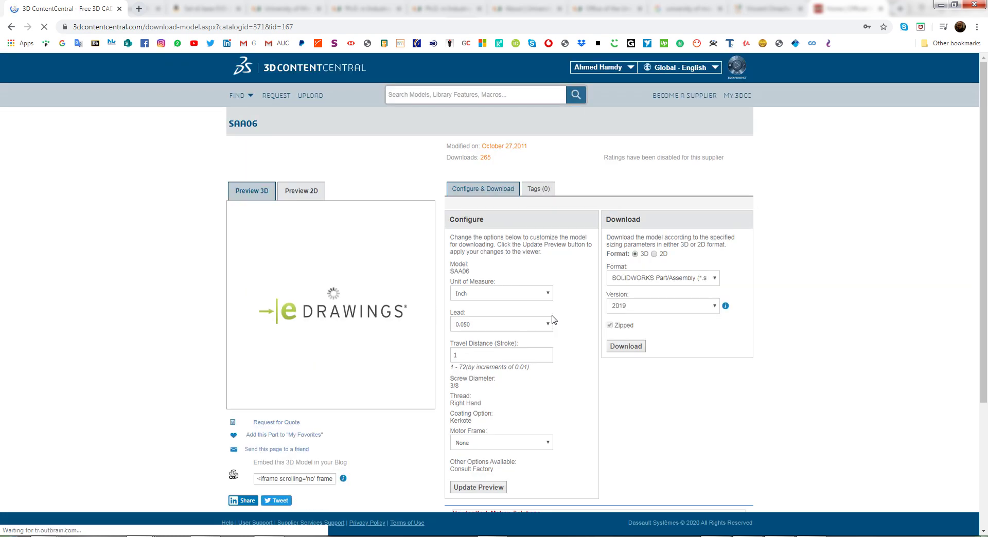
# Step: Set SAA06 to Metric units, keeping lead 1.27 and SOLIDWORKS version 2019
pyautogui.click(498, 294)
pyautogui.click(499, 311)
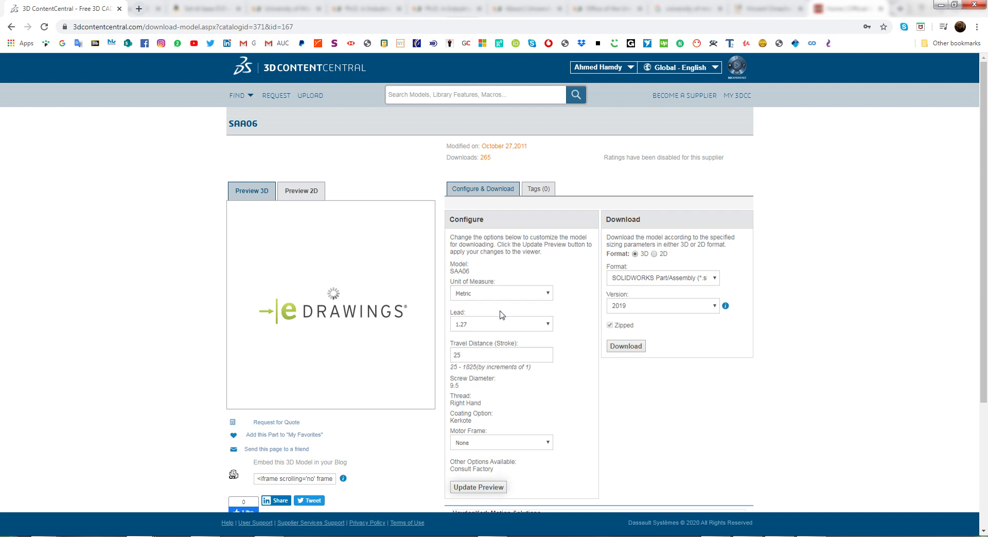
pyautogui.click(502, 324)
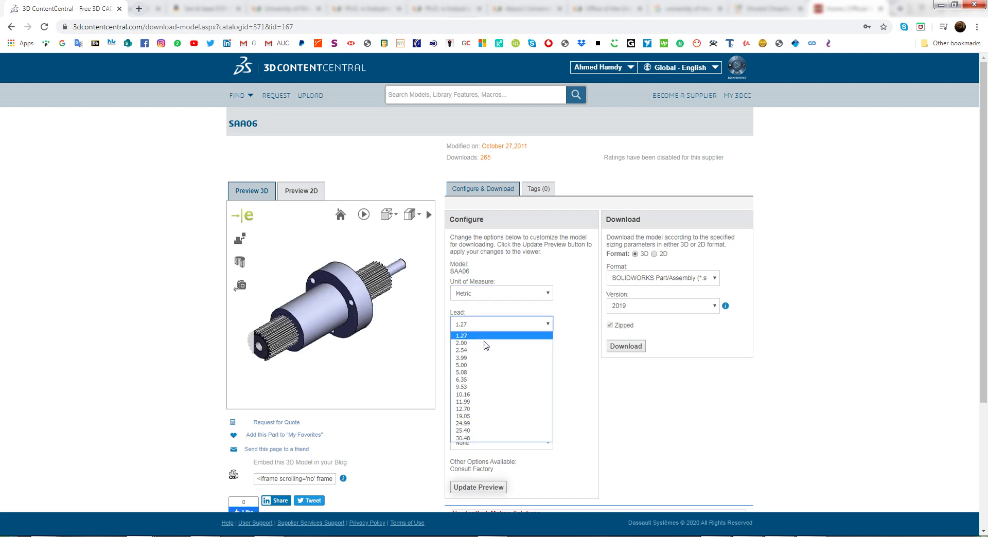
pyautogui.click(639, 419)
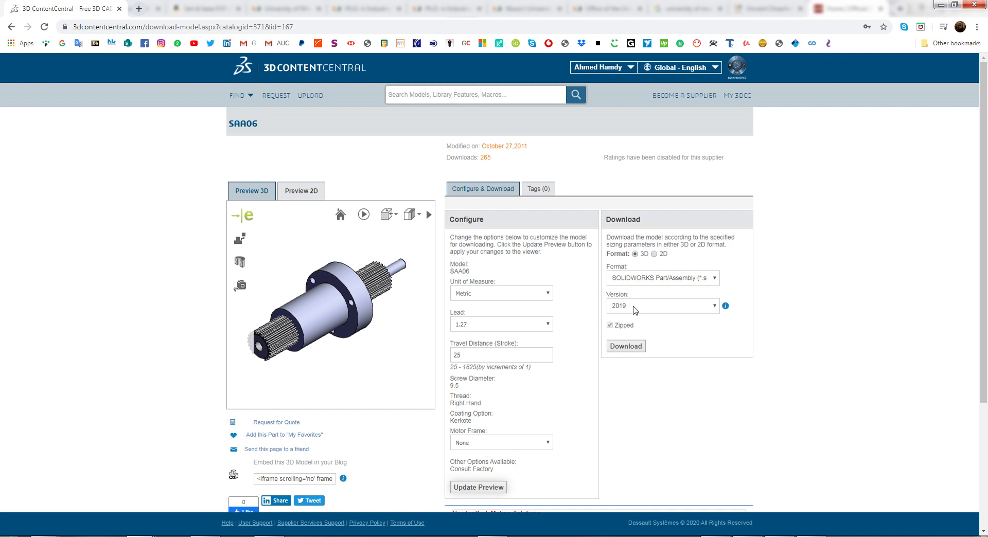
pyautogui.click(635, 308)
pyautogui.click(635, 308)
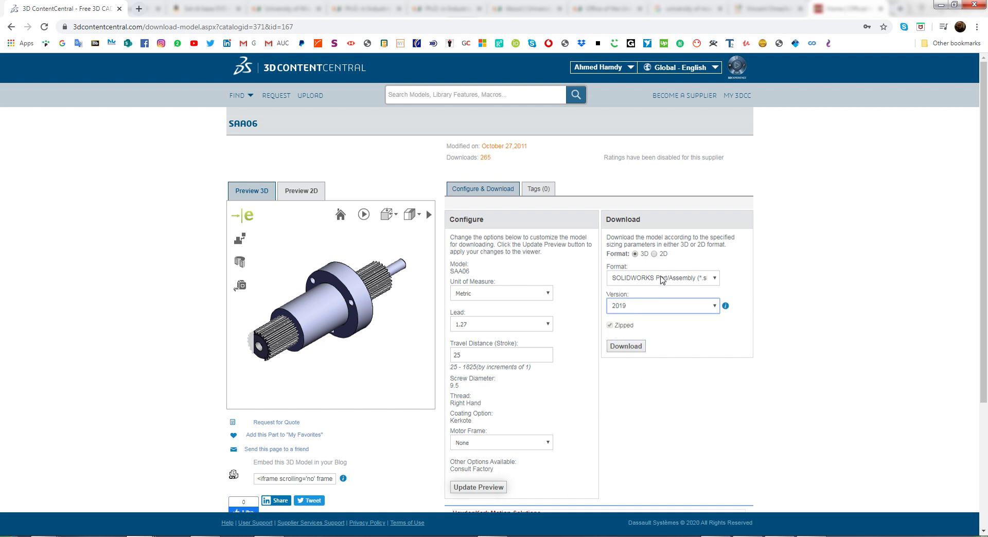
# Step: Keep format SOLIDWORKS Part/Assembly and motor frame None, then request the download
pyautogui.click(662, 279)
pyautogui.click(661, 280)
pyautogui.click(662, 280)
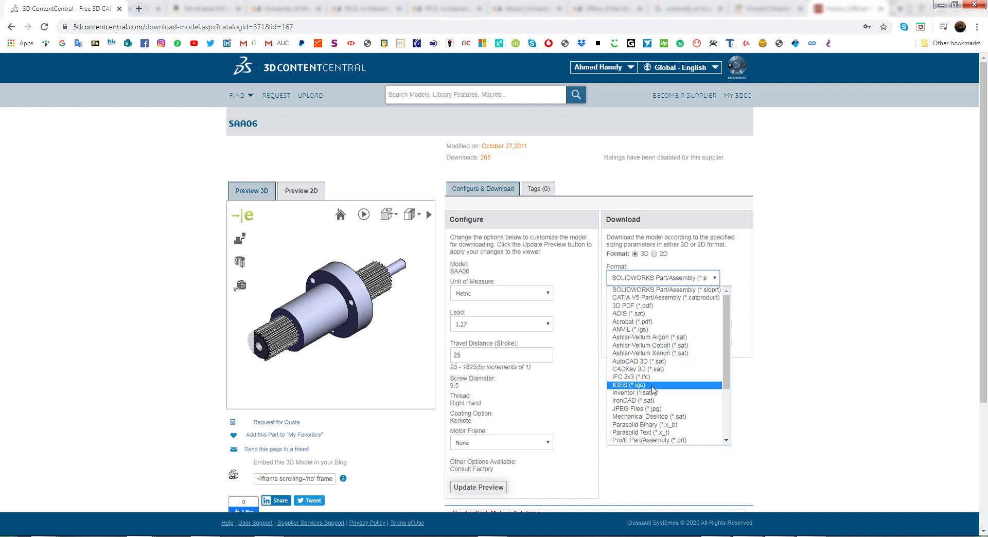
pyautogui.scroll(-3, 670, 410)
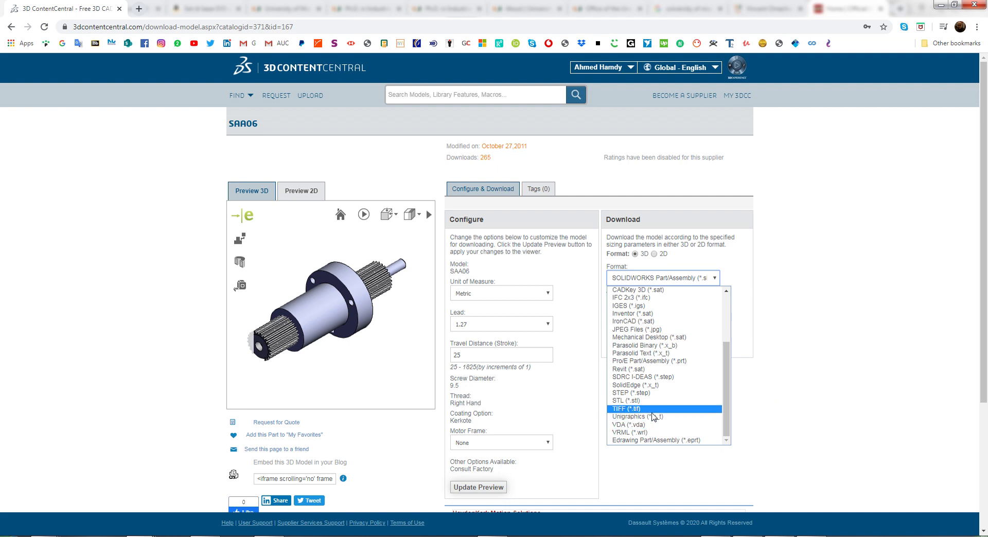
pyautogui.click(803, 409)
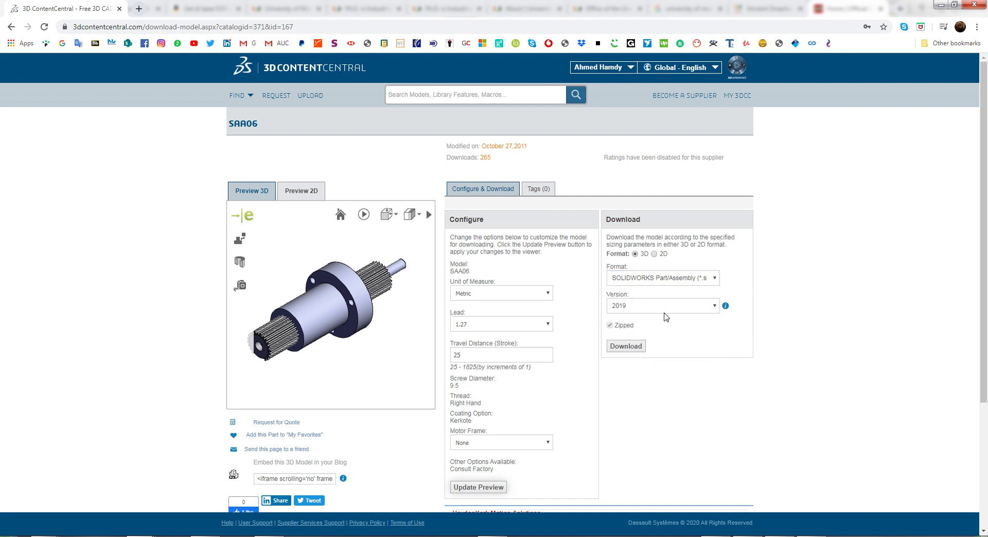
pyautogui.scroll(-1, 566, 397)
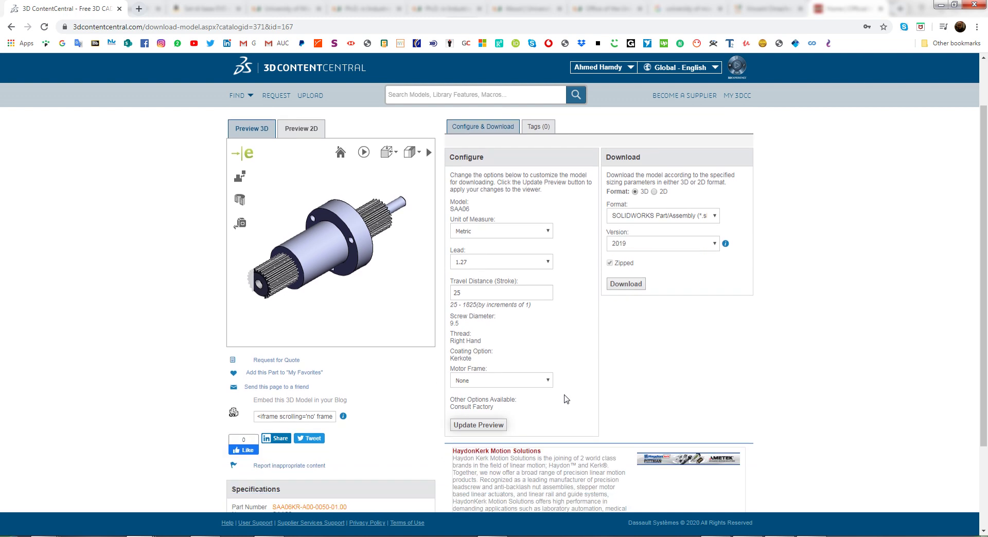
pyautogui.click(494, 378)
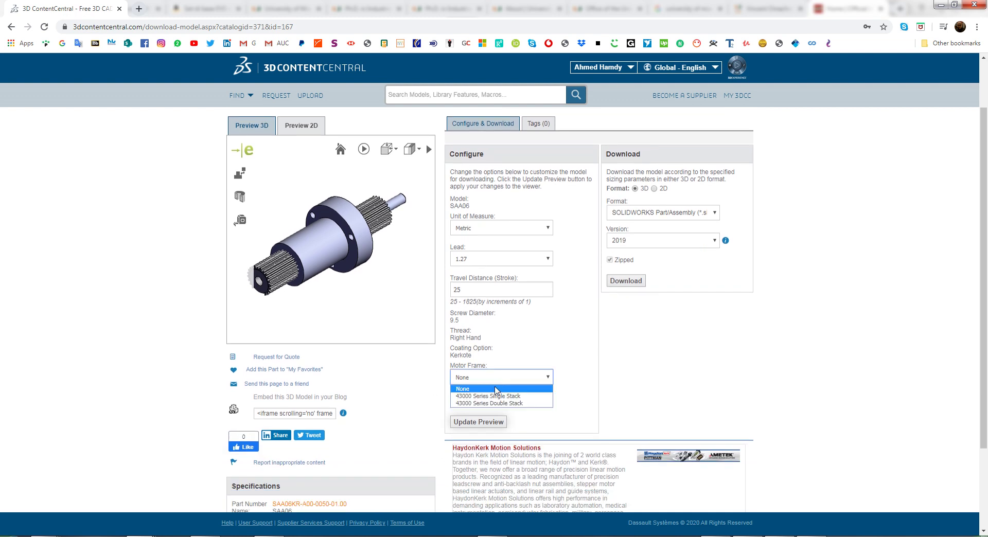
pyautogui.click(623, 365)
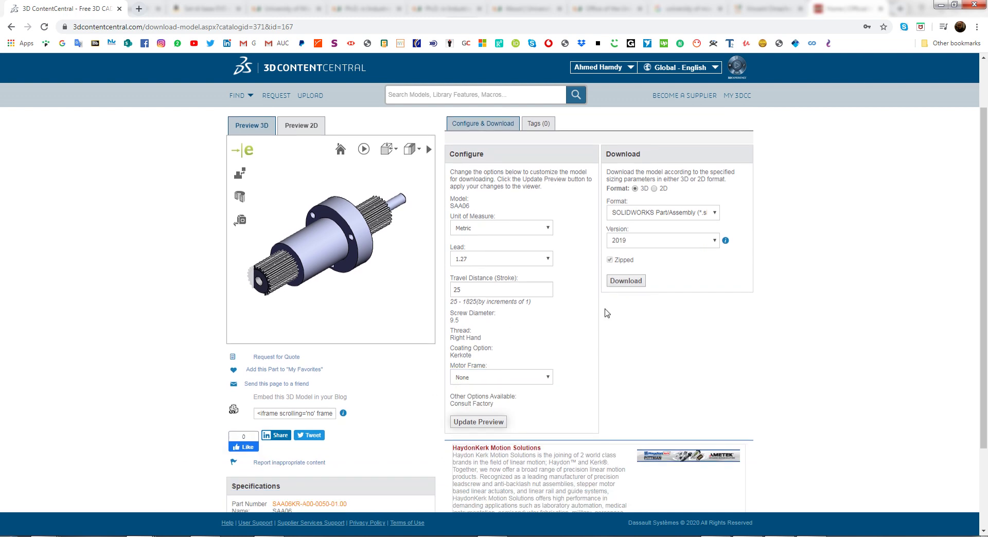
pyautogui.click(631, 287)
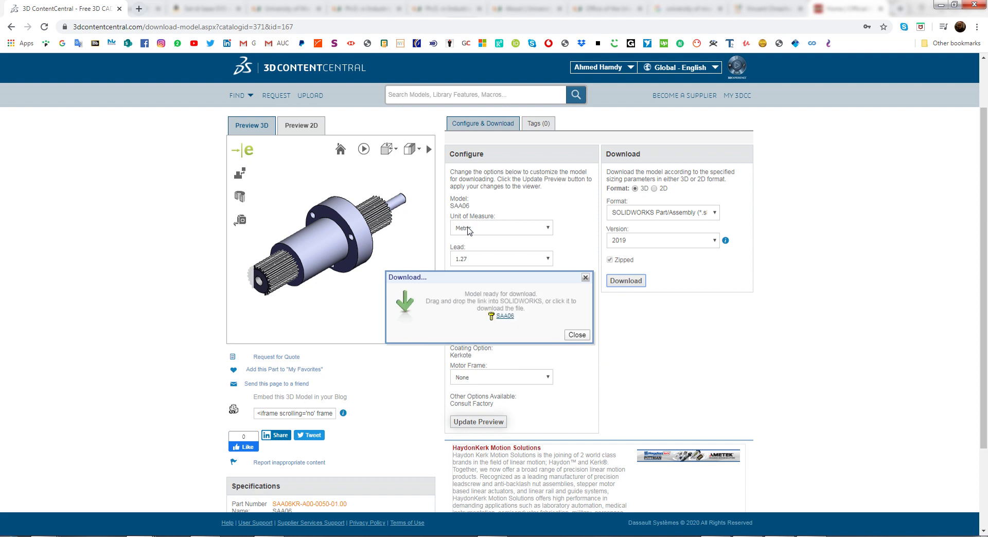
# Step: Save the prepared SAA06 model as a zip file using the SAA06 download link
pyautogui.click(507, 318)
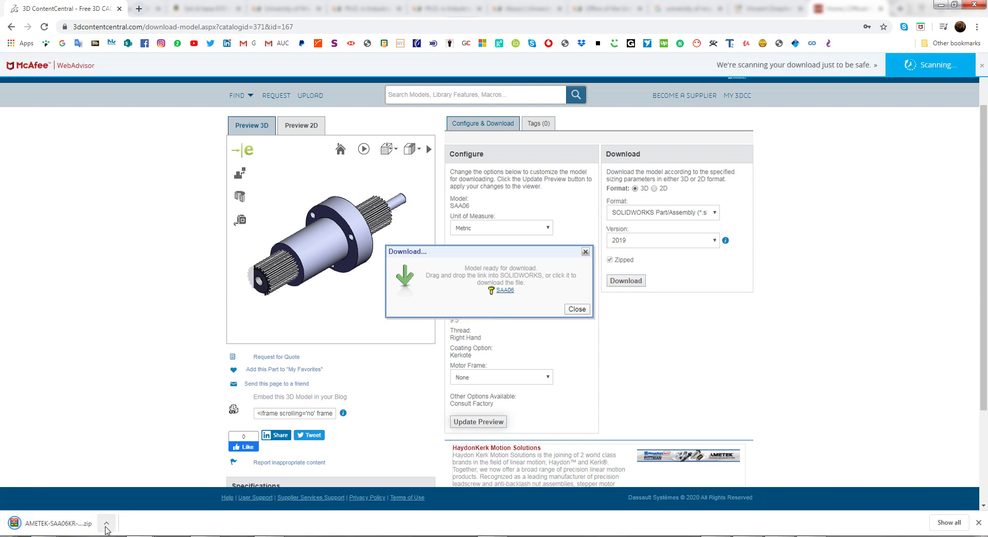
pyautogui.click(71, 524)
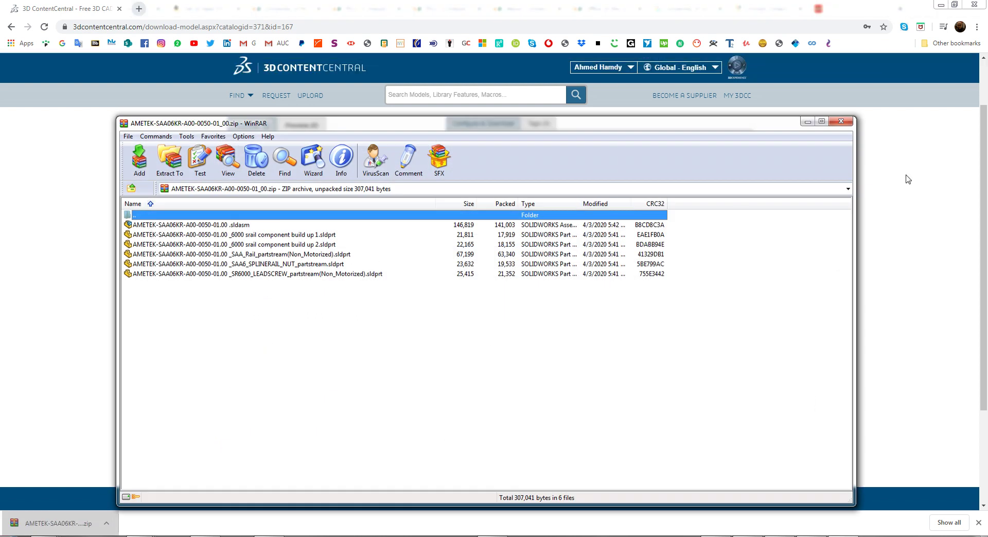
pyautogui.click(841, 121)
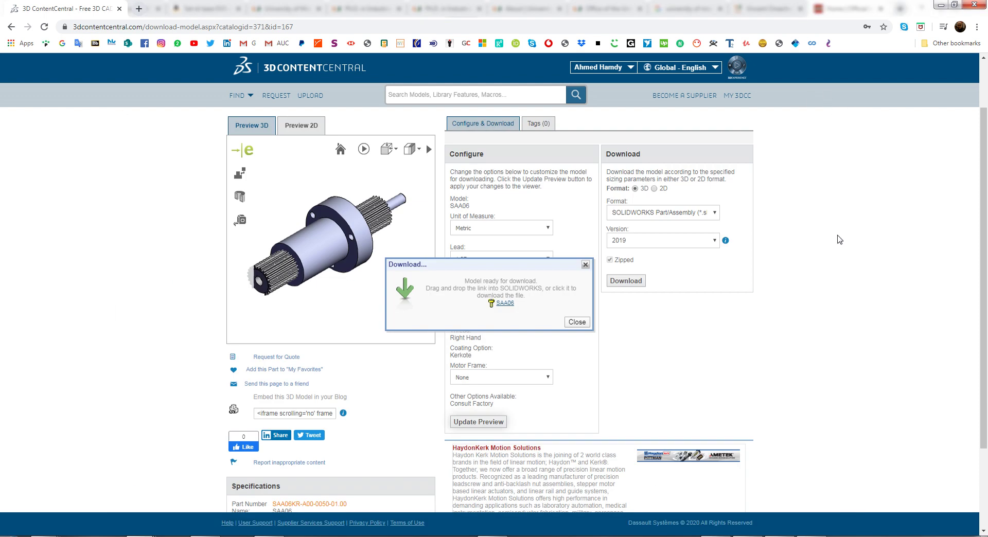
# Step: Close the download message and zoom to fit the whole Mechanical Vise assembly
pyautogui.click(576, 323)
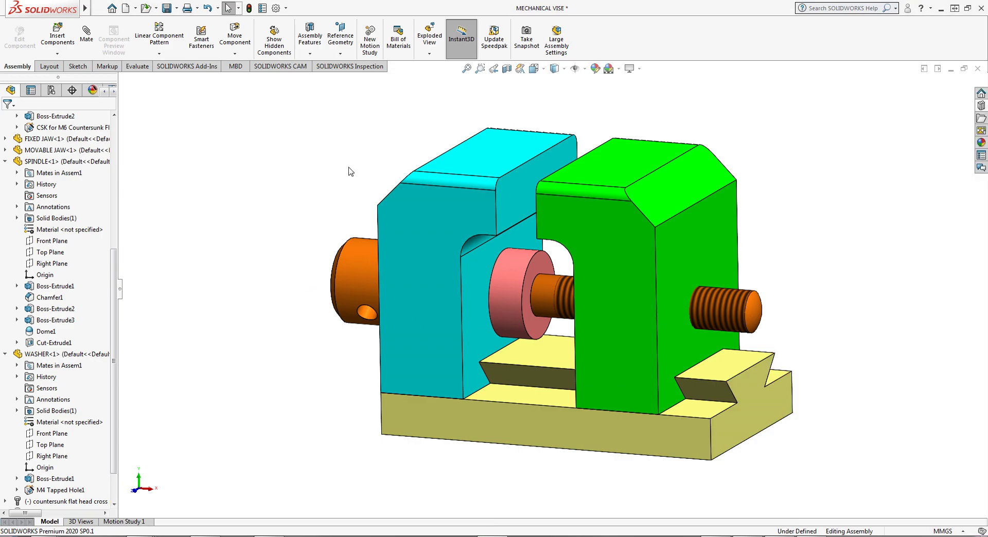
pyautogui.press('f')
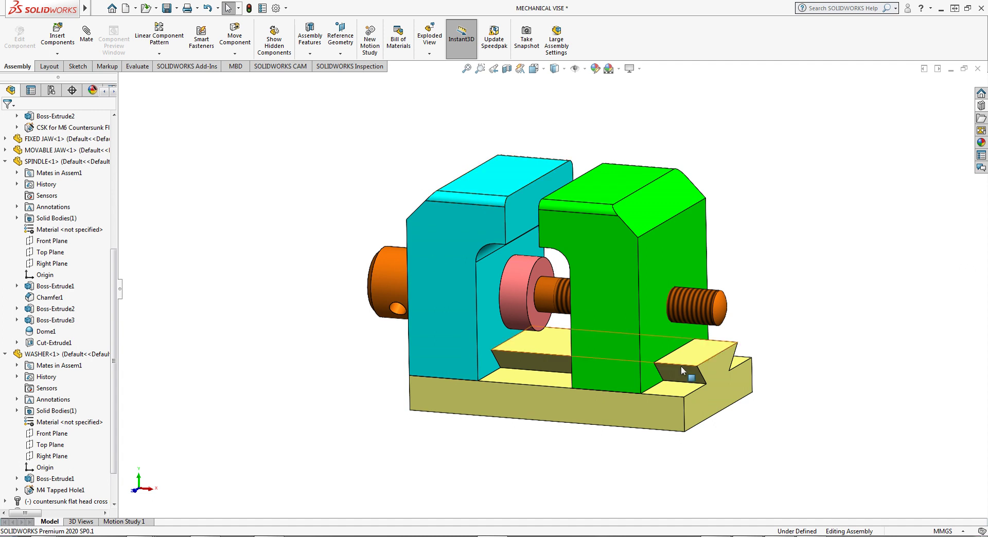
pyautogui.scroll(-3, 720, 350)
pyautogui.scroll(5, 734, 342)
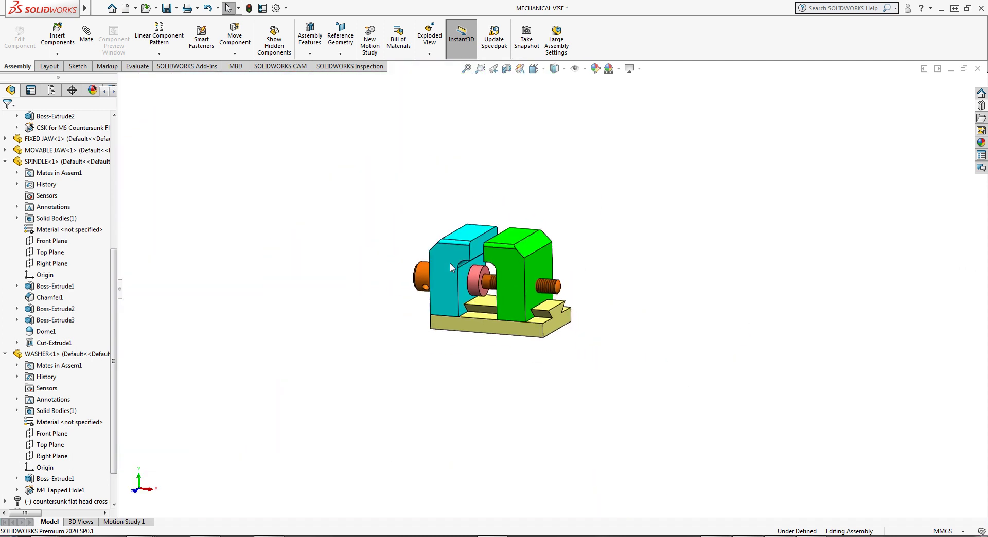
pyautogui.scroll(-3, 737, 367)
pyautogui.scroll(-3, 736, 368)
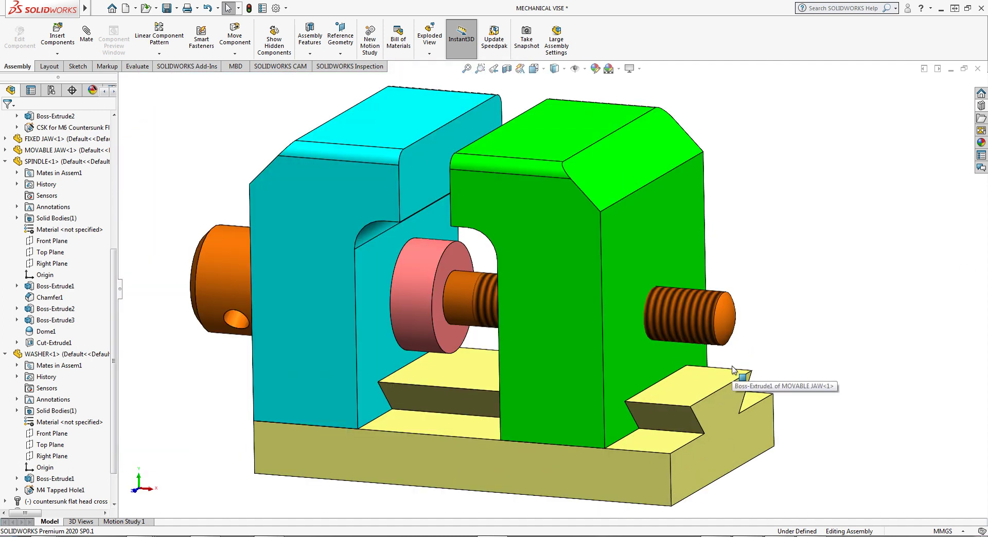